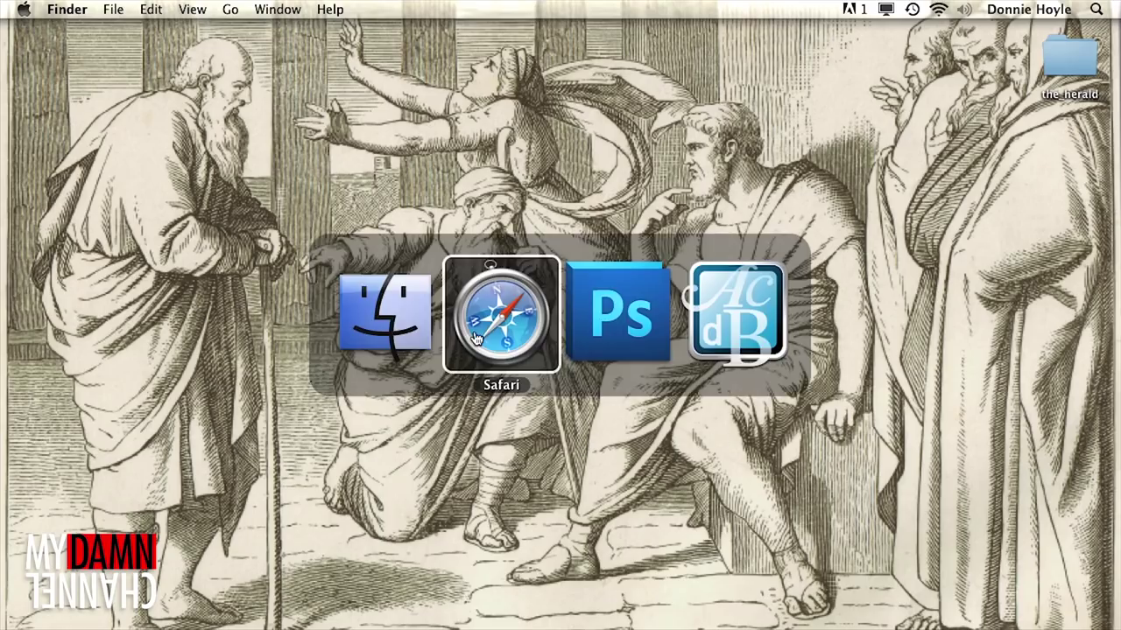
- Scroll back up through the Litigatinator ad posts on the Facebook timeline
scroll(449, 406, "up", 8)
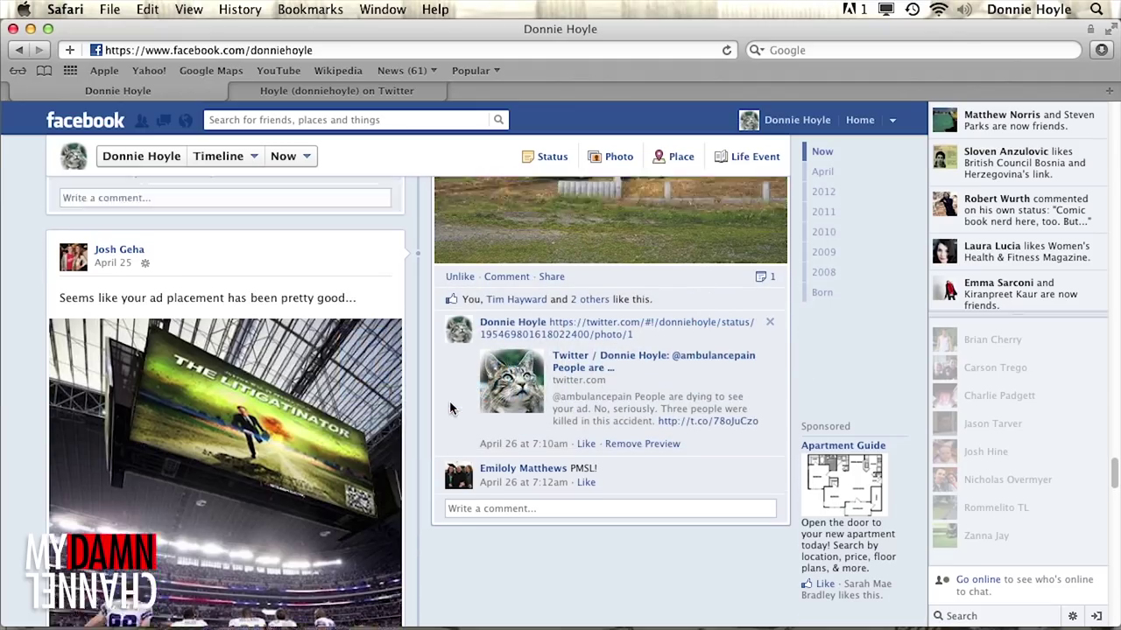
scroll(451, 407, "up", 8)
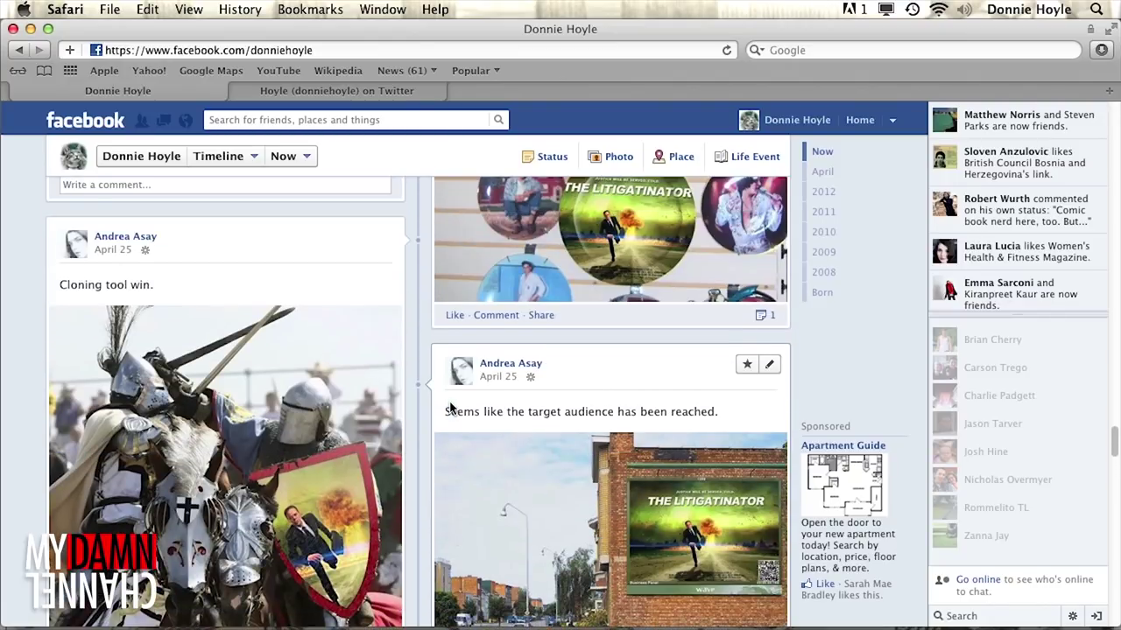
scroll(451, 407, "up", 10)
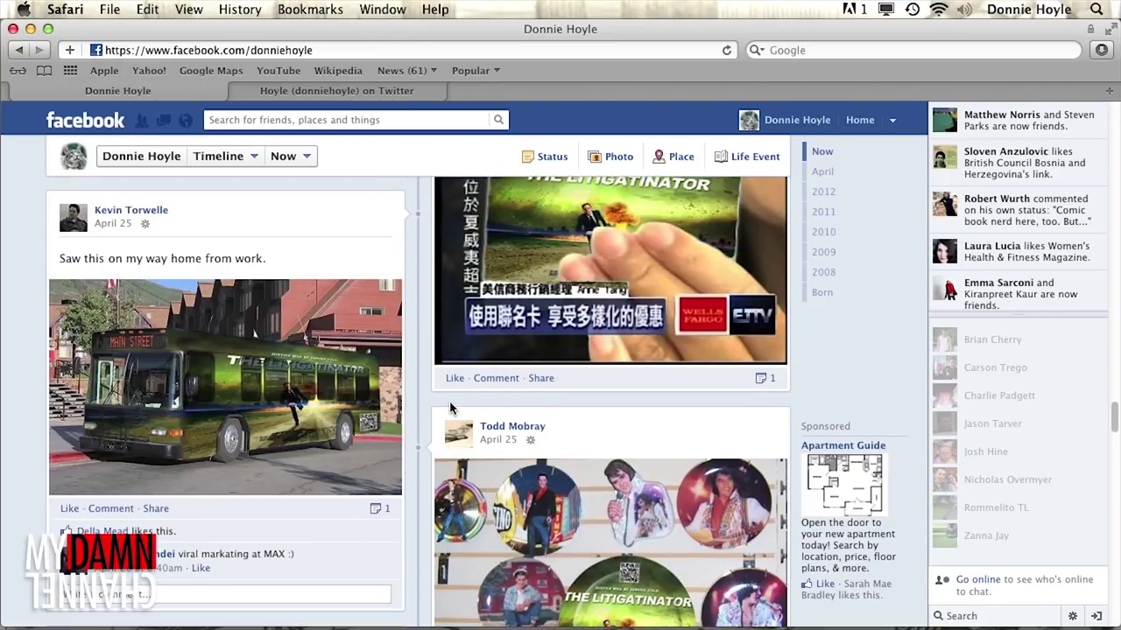
scroll(450, 407, "up", 6)
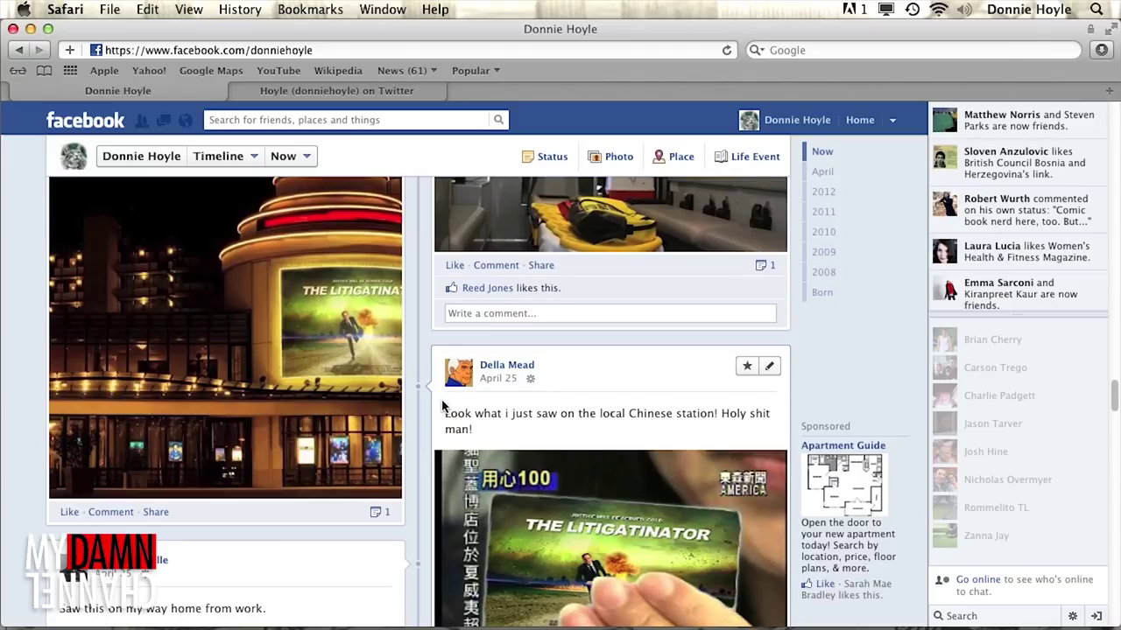
scroll(440, 407, "up", 9)
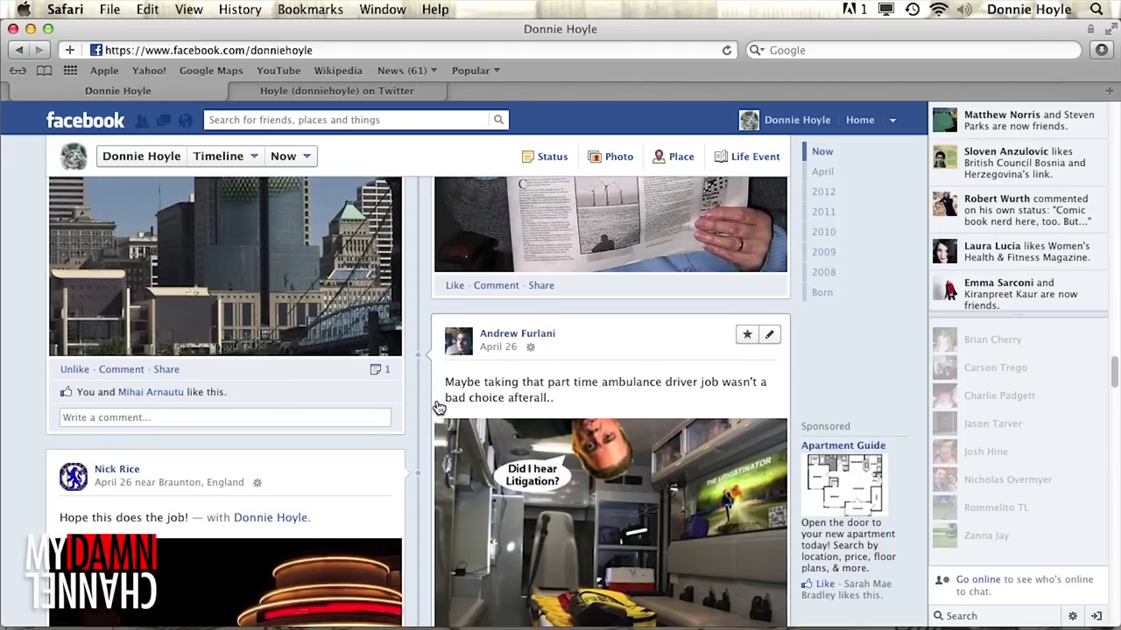
scroll(439, 407, "up", 8)
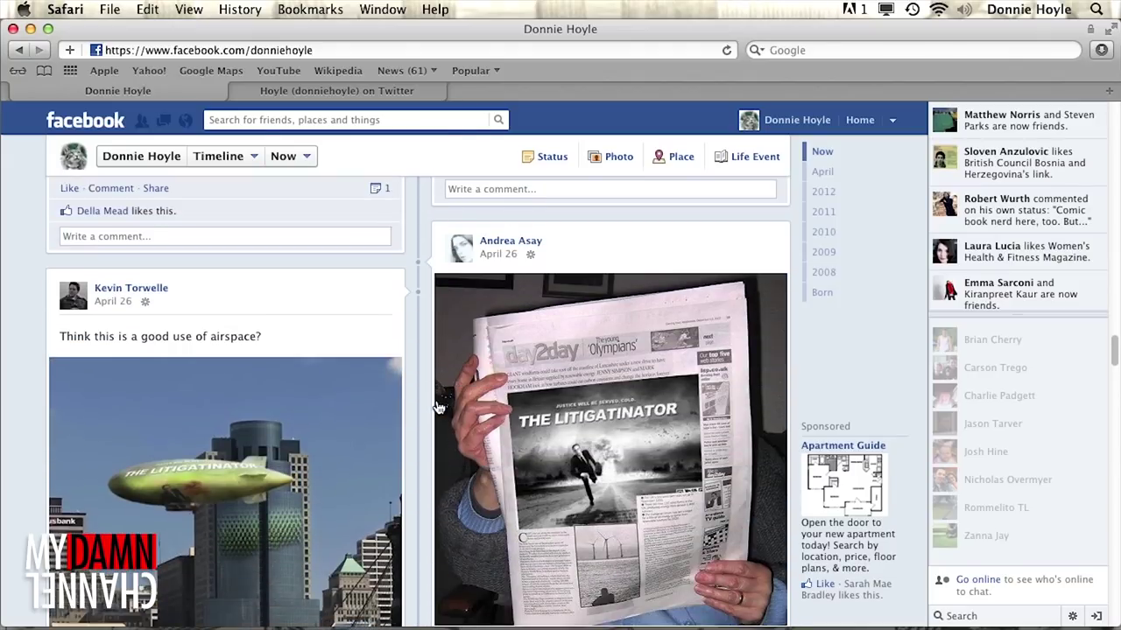
scroll(439, 407, "up", 12)
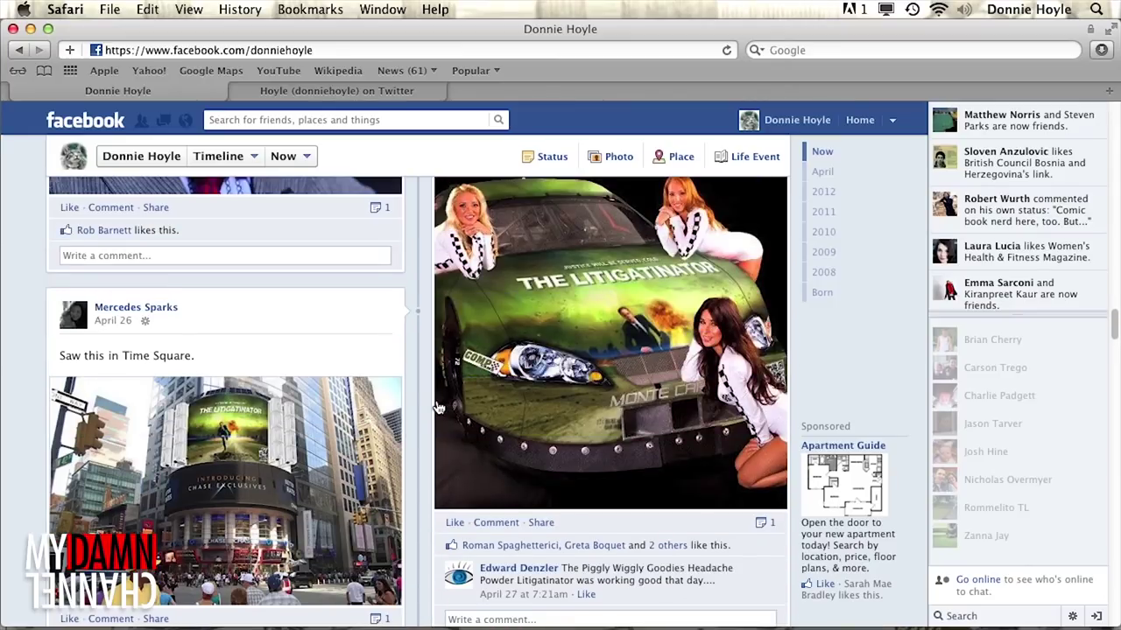
scroll(440, 407, "up", 2)
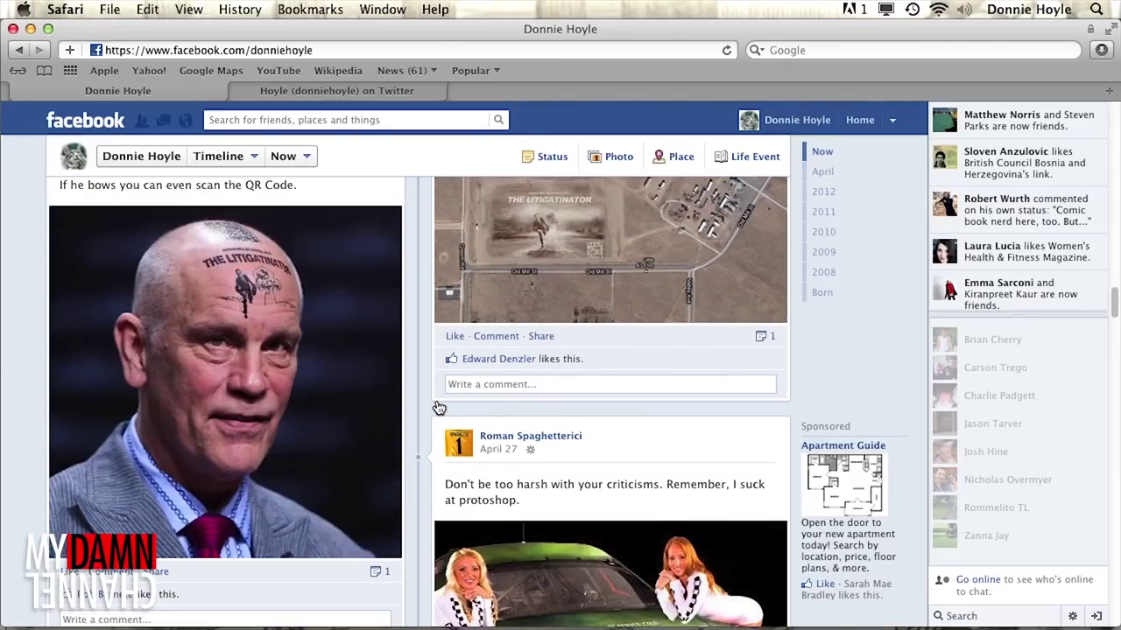
scroll(440, 407, "up", 10)
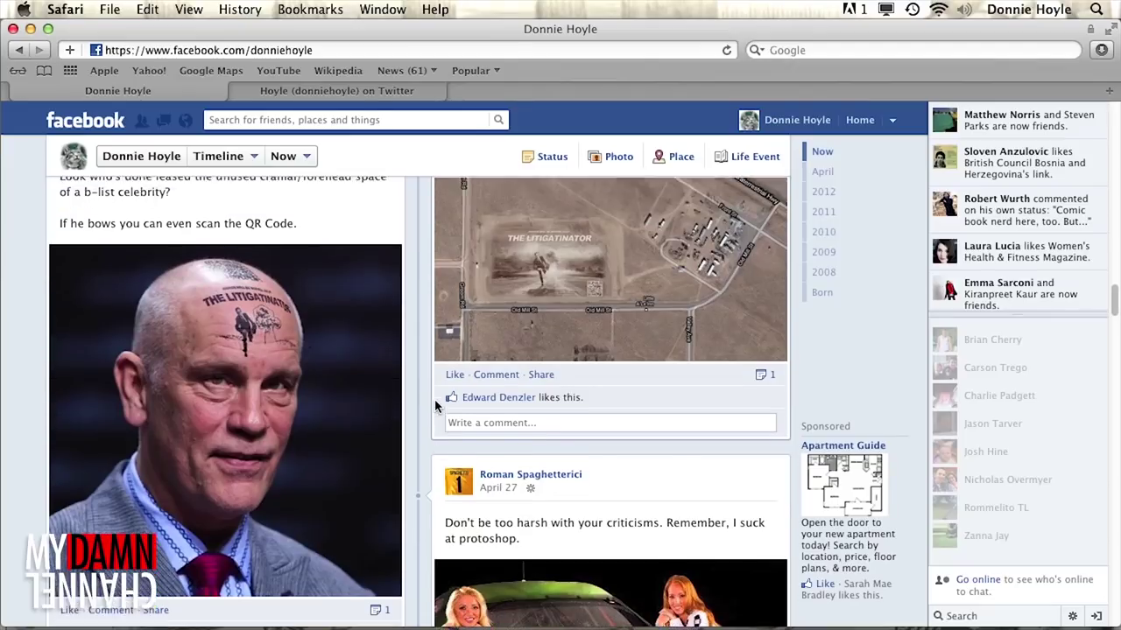
scroll(437, 408, "up", 10)
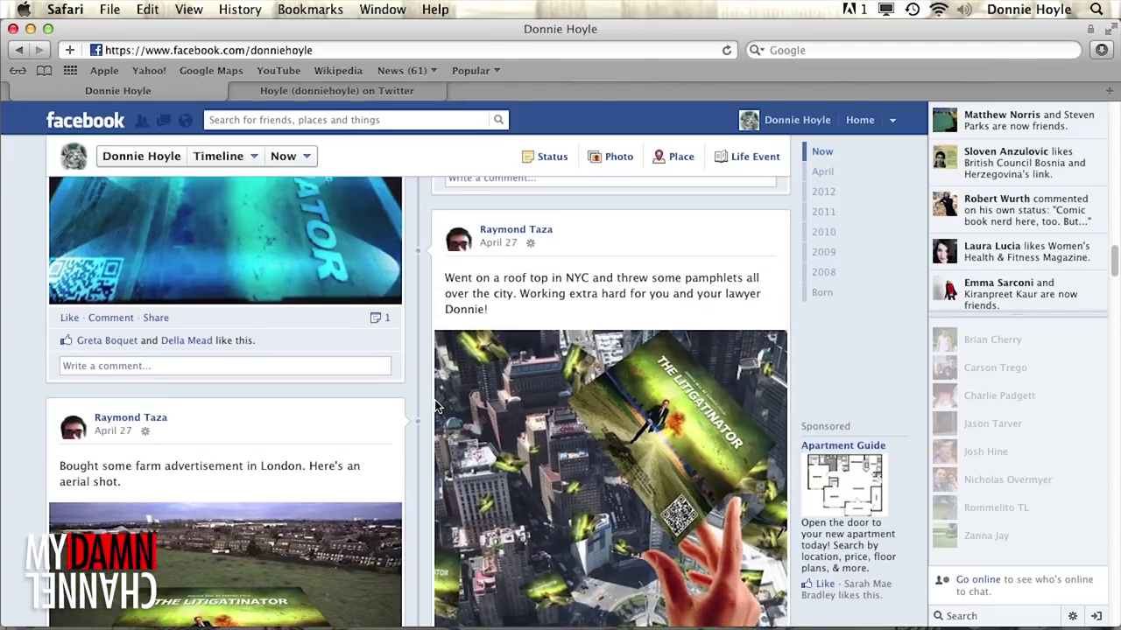
scroll(435, 406, "up", 20)
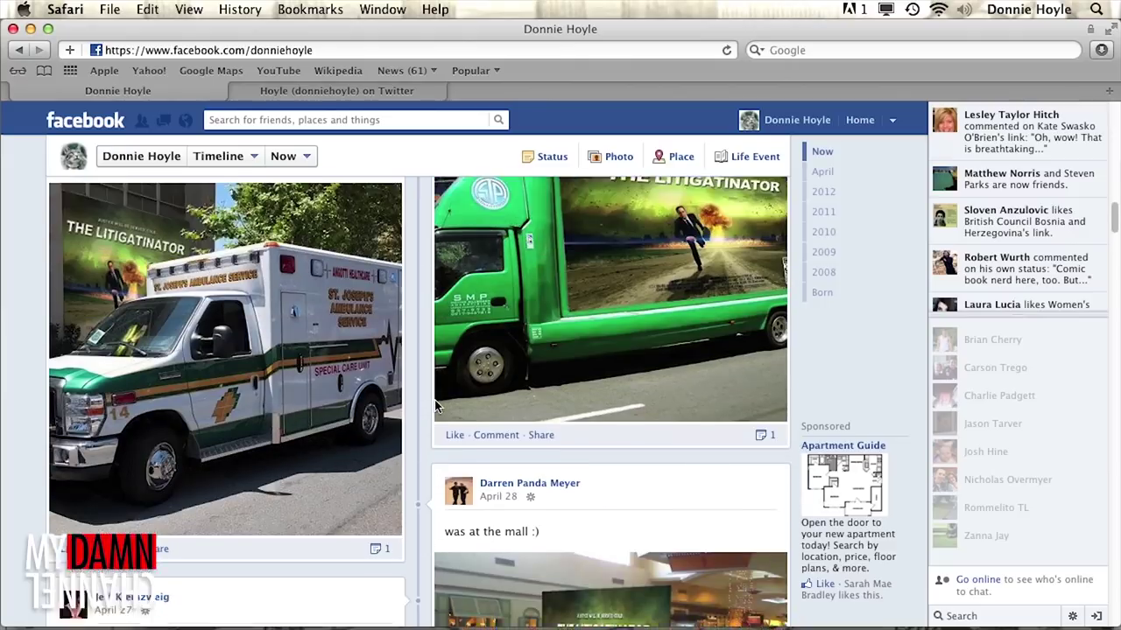
scroll(435, 405, "up", 20)
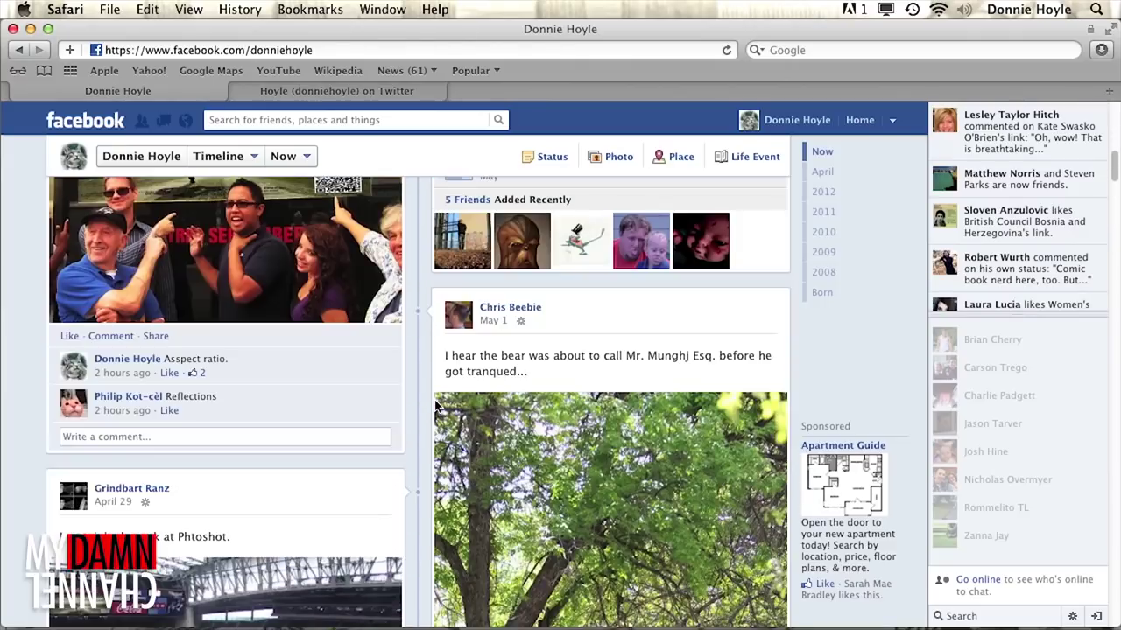
scroll(539, 409, "up", 4)
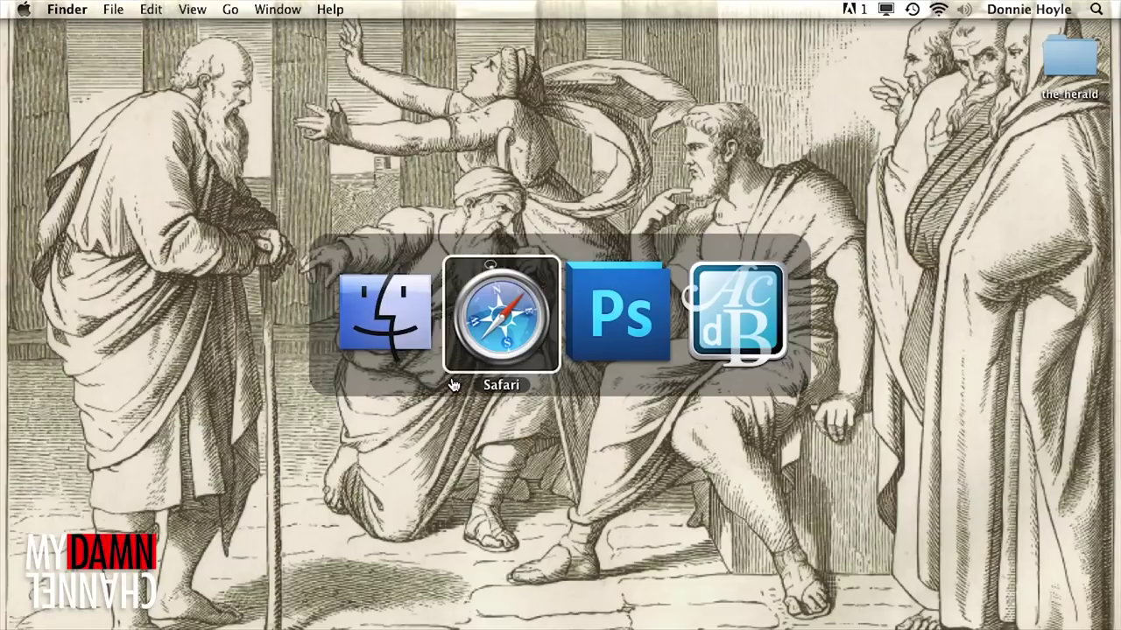
- Open bridget_jones_redux.jpg, the grayscale cat-in-a-corner photo, in Photoshop
left_click(604, 332)
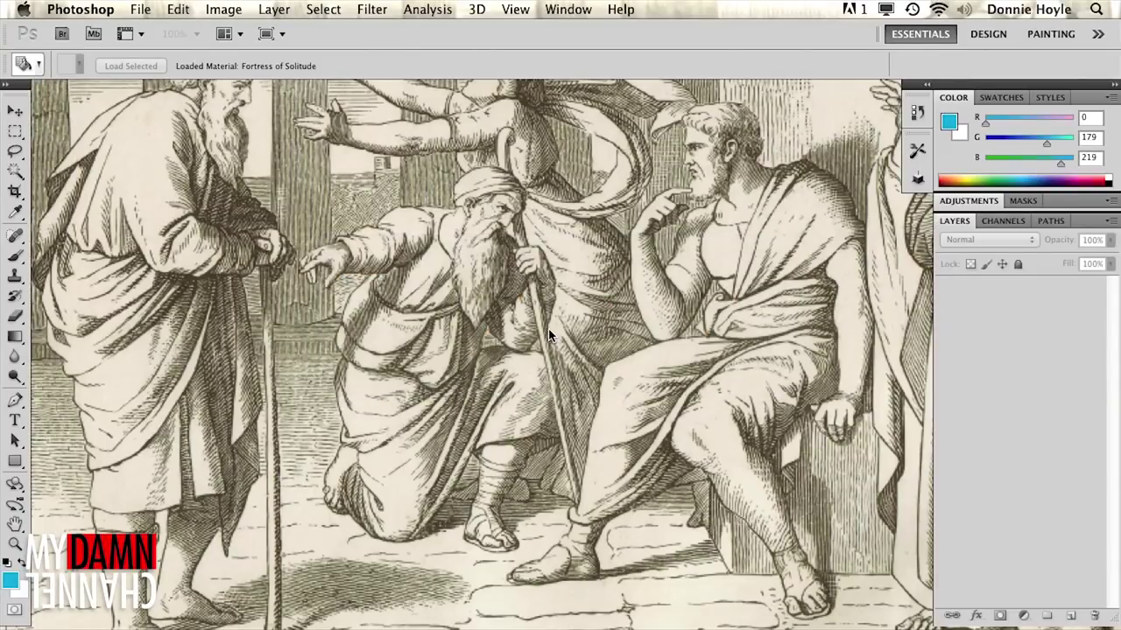
key("super+o")
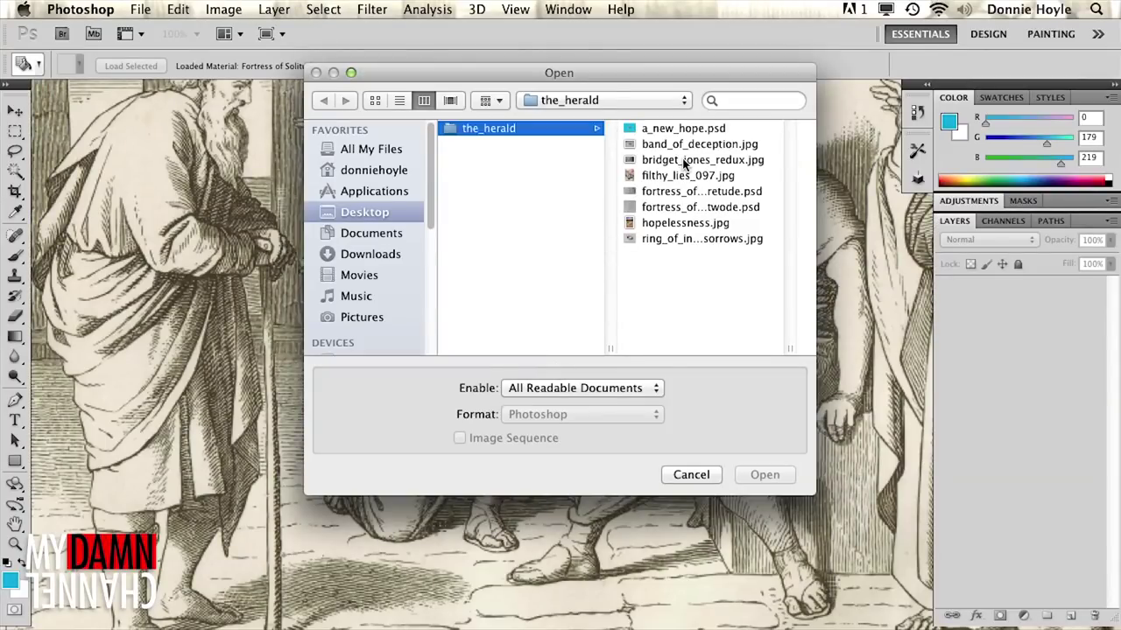
double_click(683, 160)
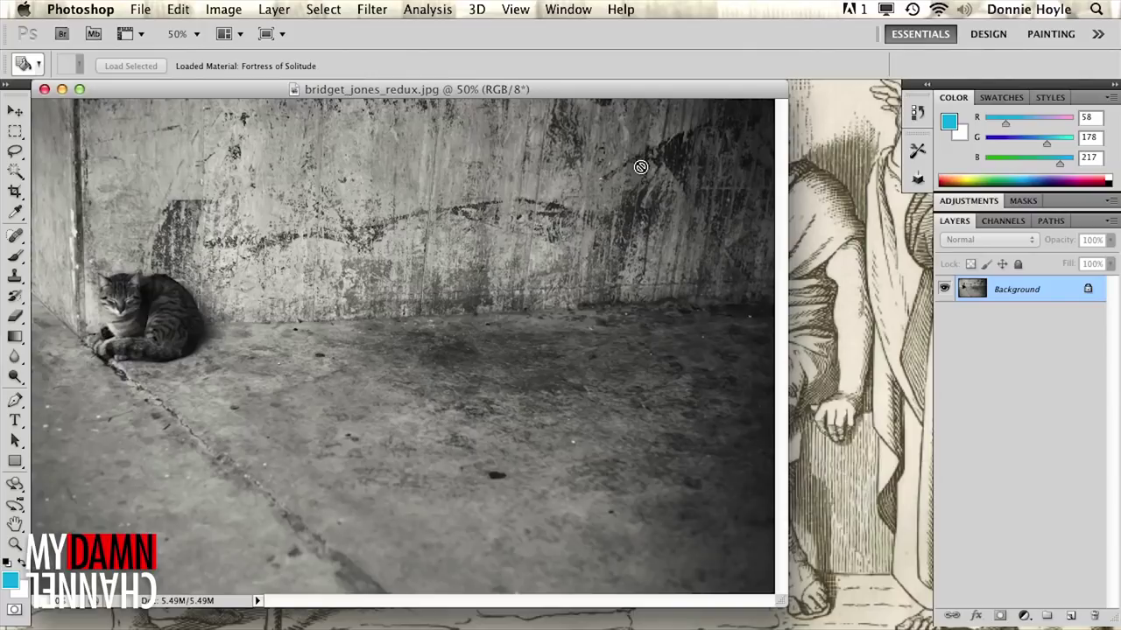
- Open a_new_hope.psd with the cut-out gold ring, then bring the cat photo back into view
key("m")
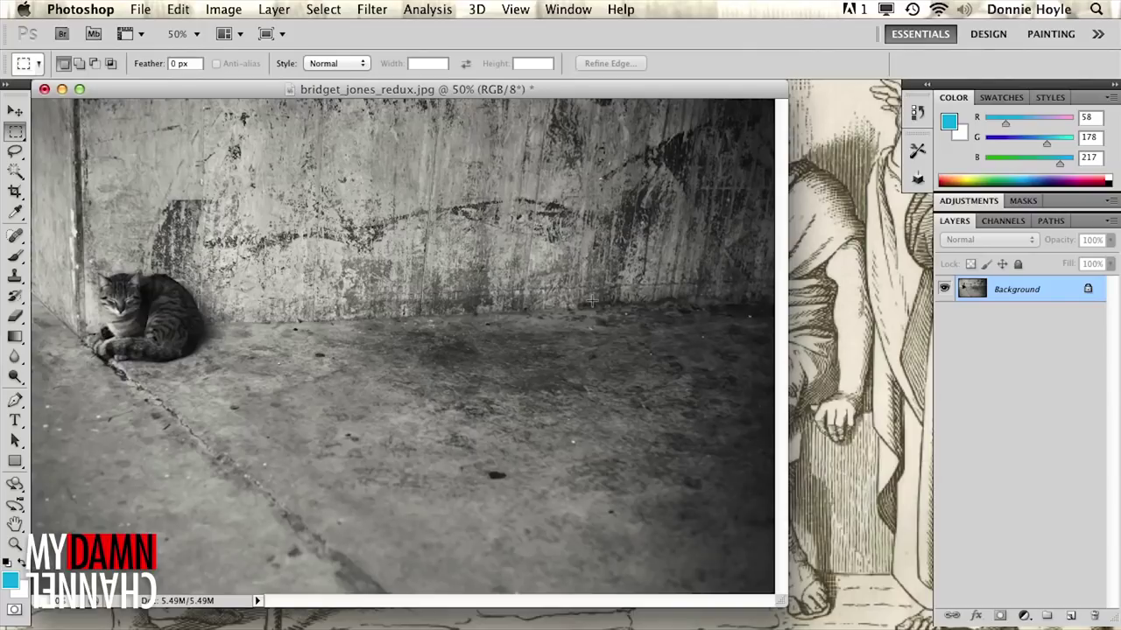
key("super+o")
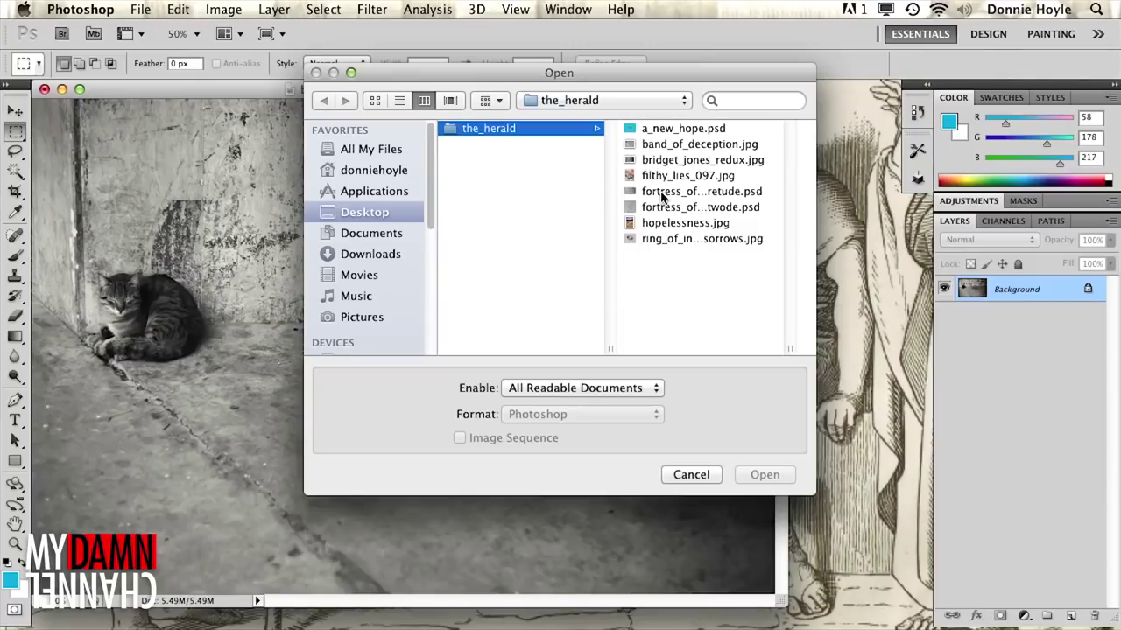
left_click(677, 147)
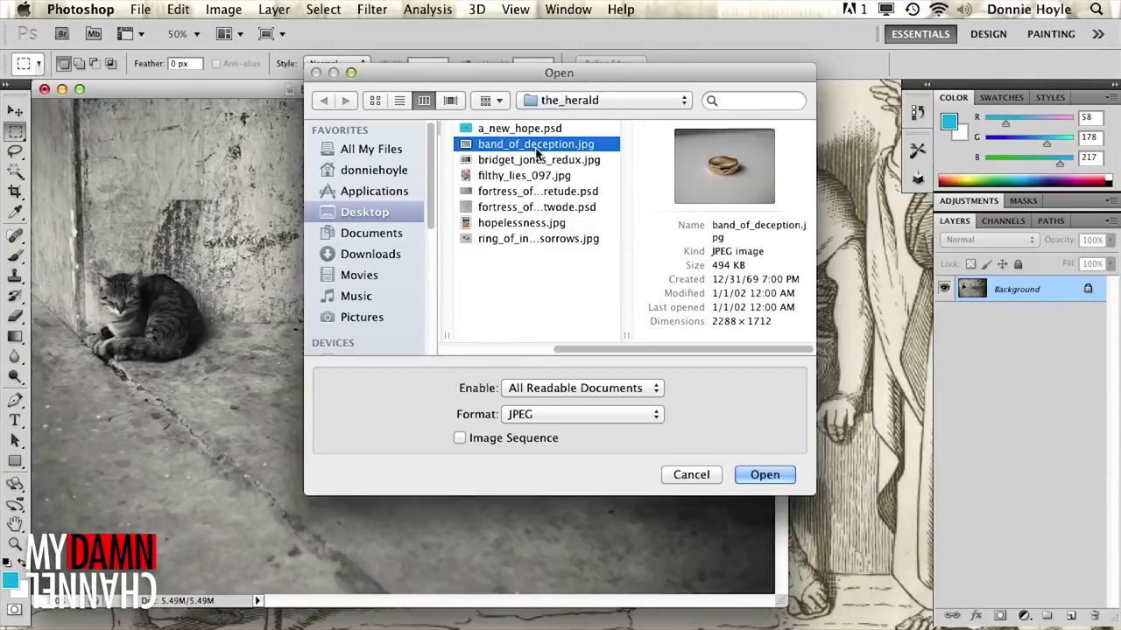
double_click(522, 128)
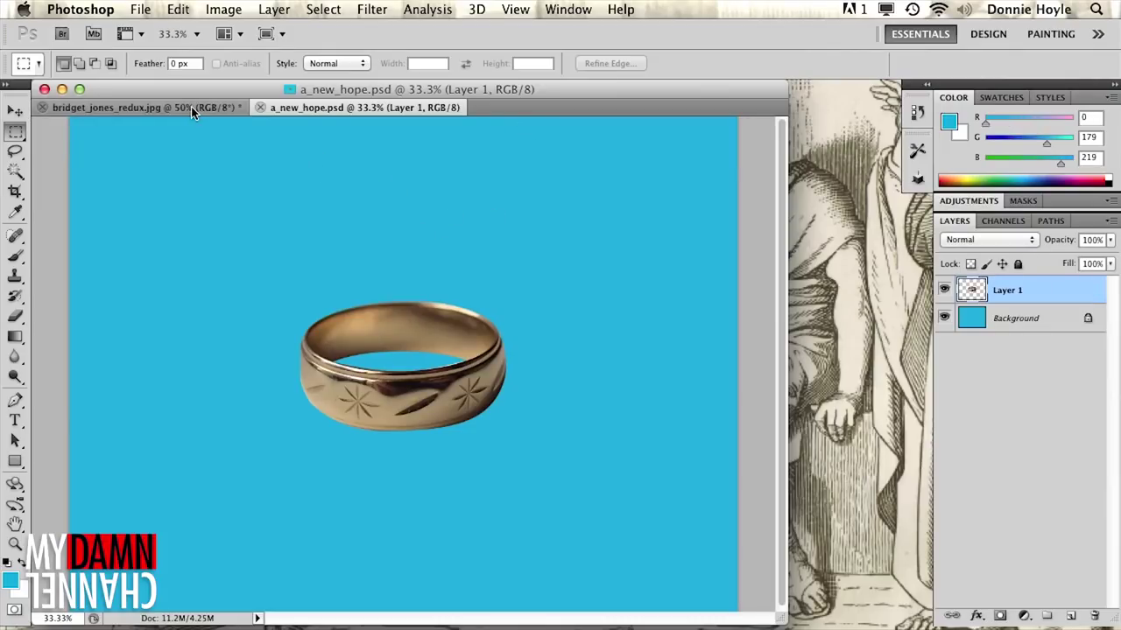
left_click(191, 107)
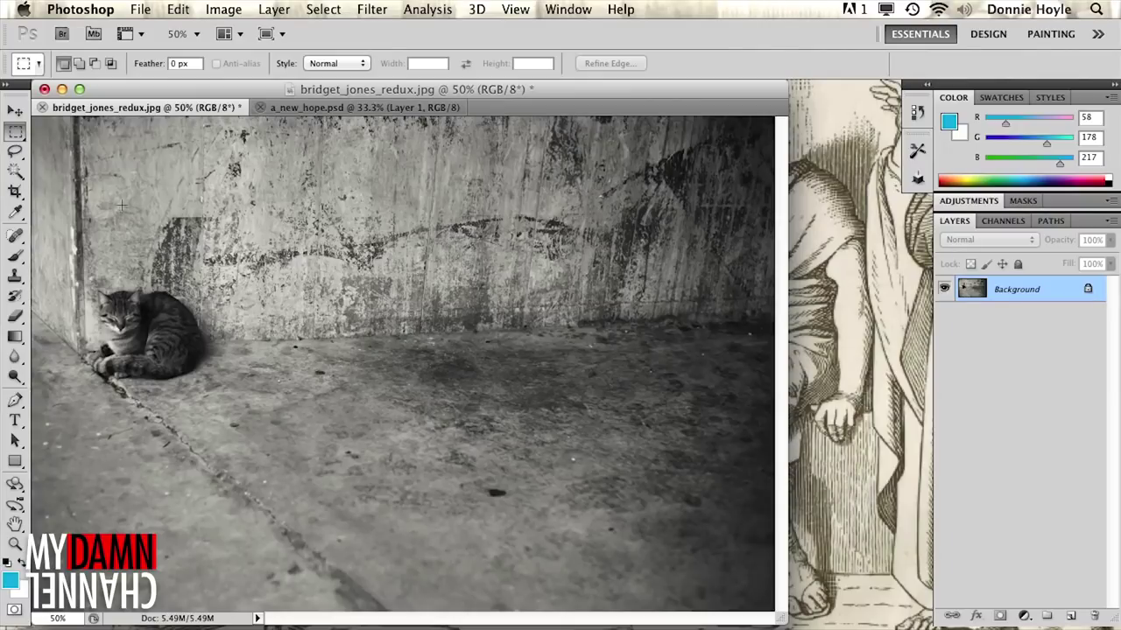
- Select a floor rectangle right of the cat, duplicate Background, and extrude the selection with Repoussé
left_click_drag(361, 343, 587, 464)
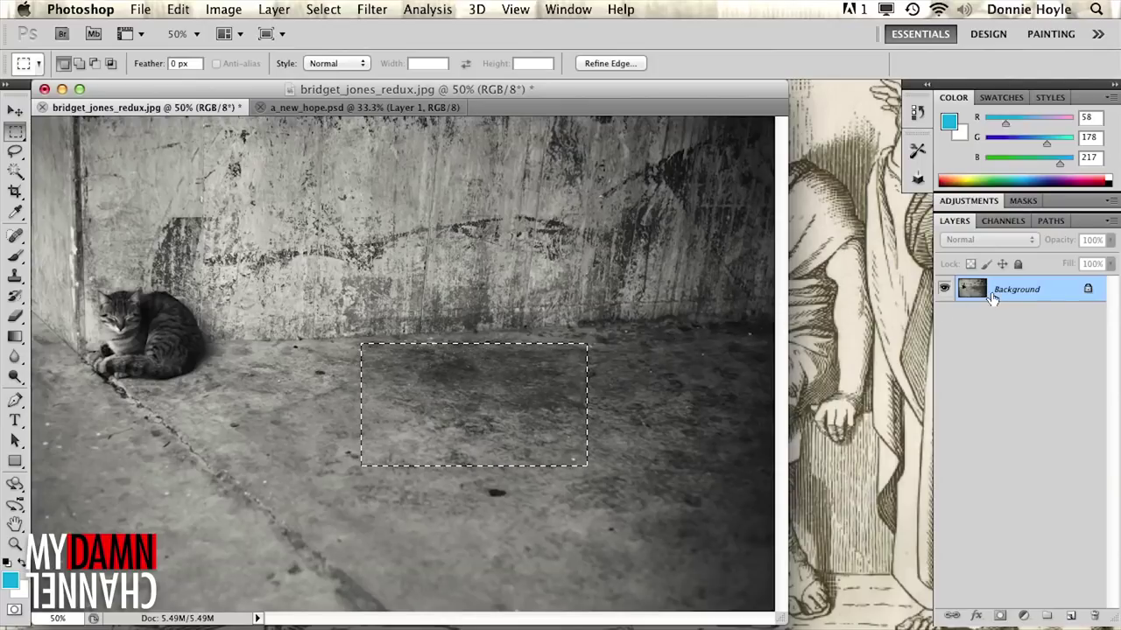
left_click_drag(989, 299, 1070, 615)
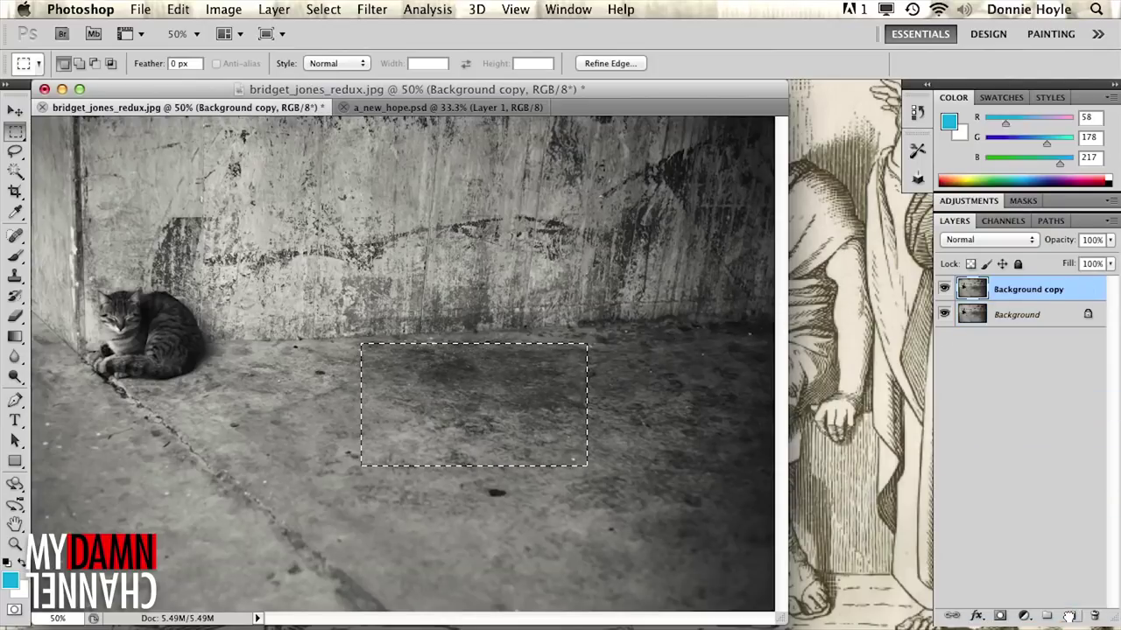
left_click(476, 8)
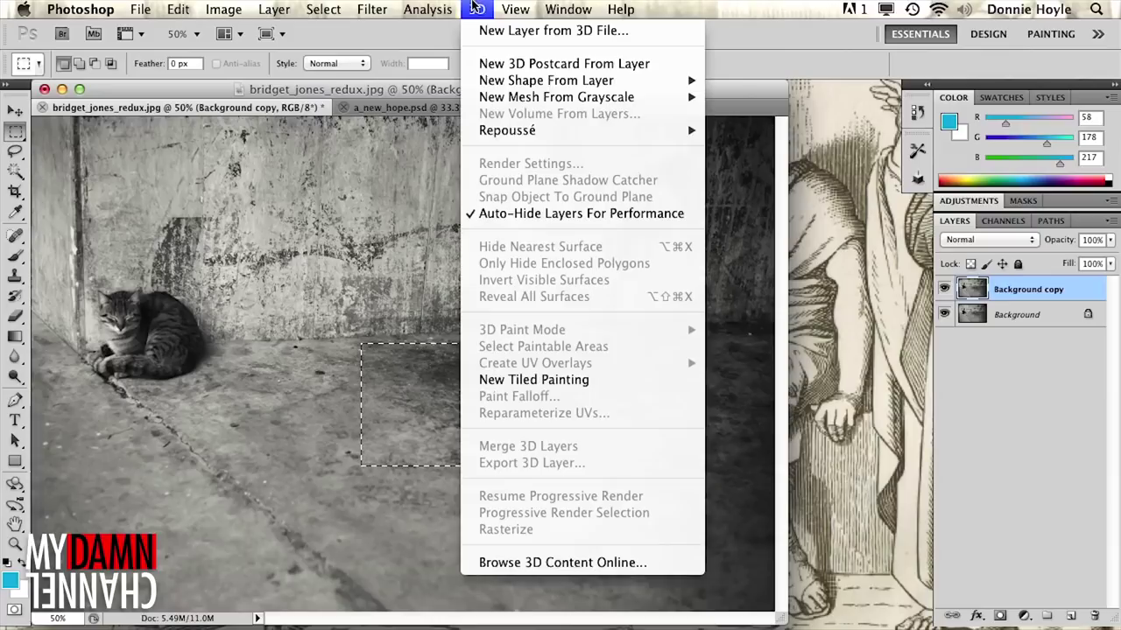
mouse_move(534, 133)
left_click(795, 182)
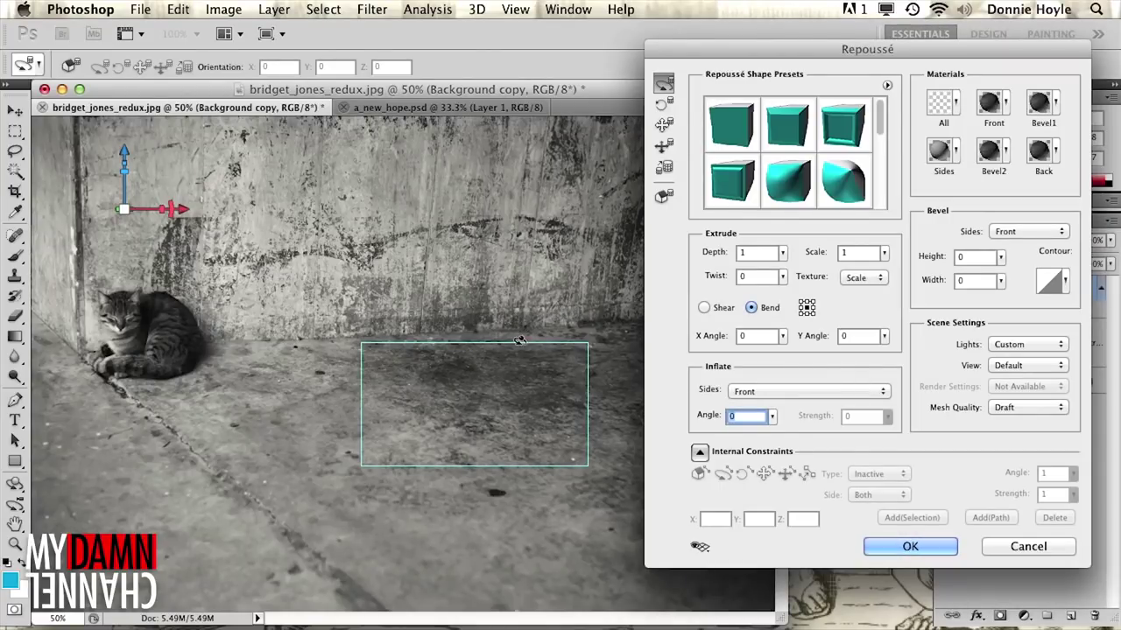
- Rotate the 3D box to a frontal view and move it up and left
left_click_drag(520, 341, 489, 286)
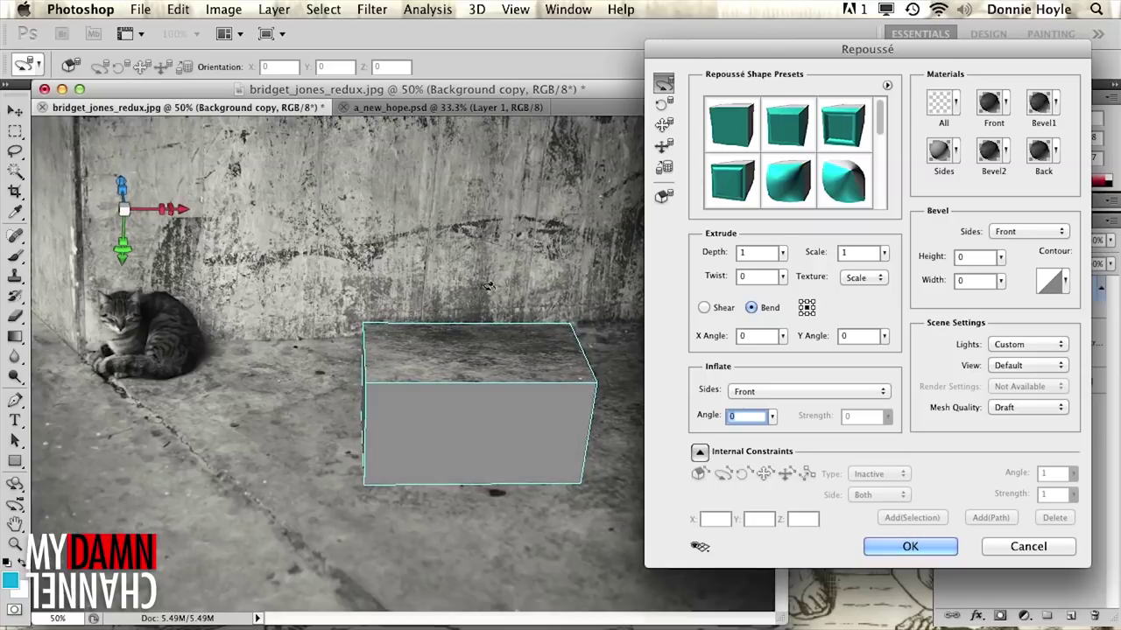
left_click_drag(421, 422, 513, 417)
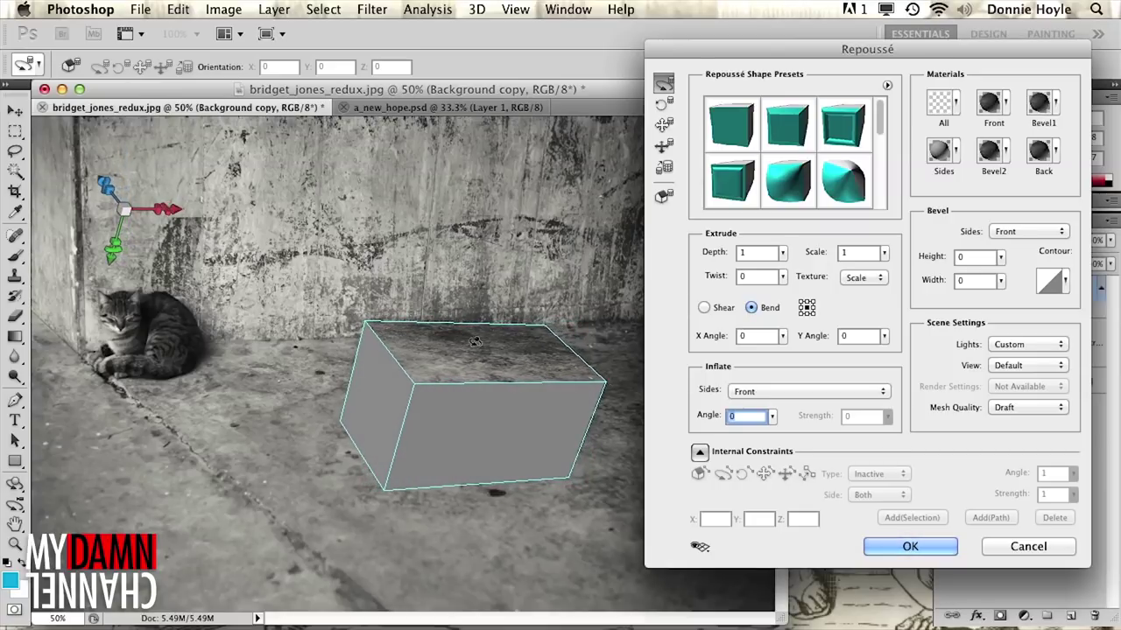
left_click_drag(403, 309, 575, 317)
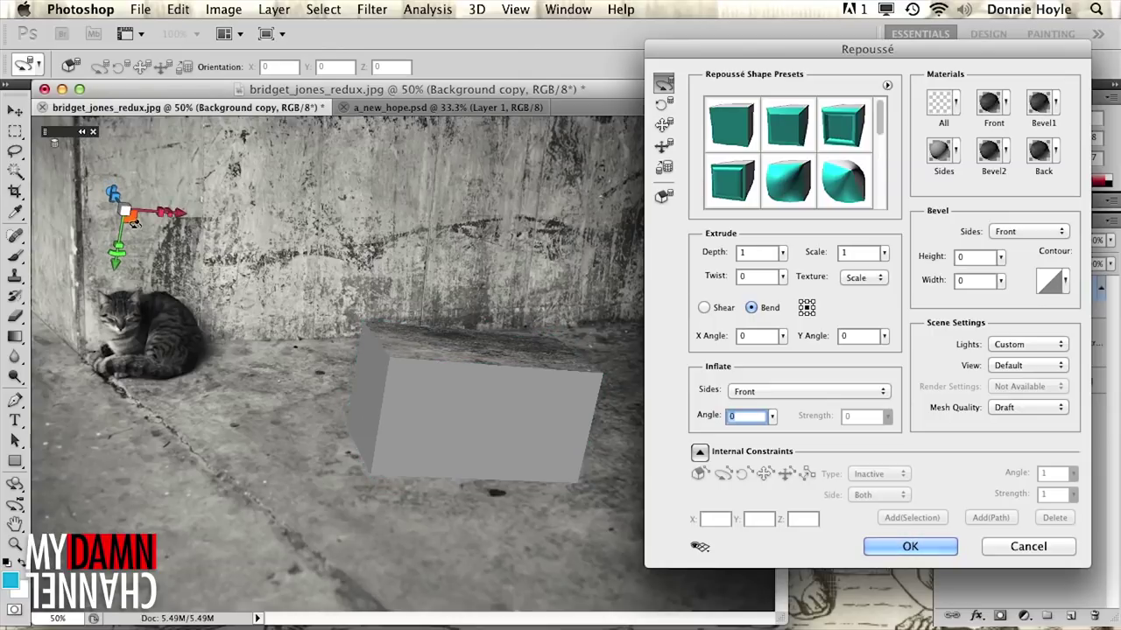
left_click_drag(104, 195, 112, 214)
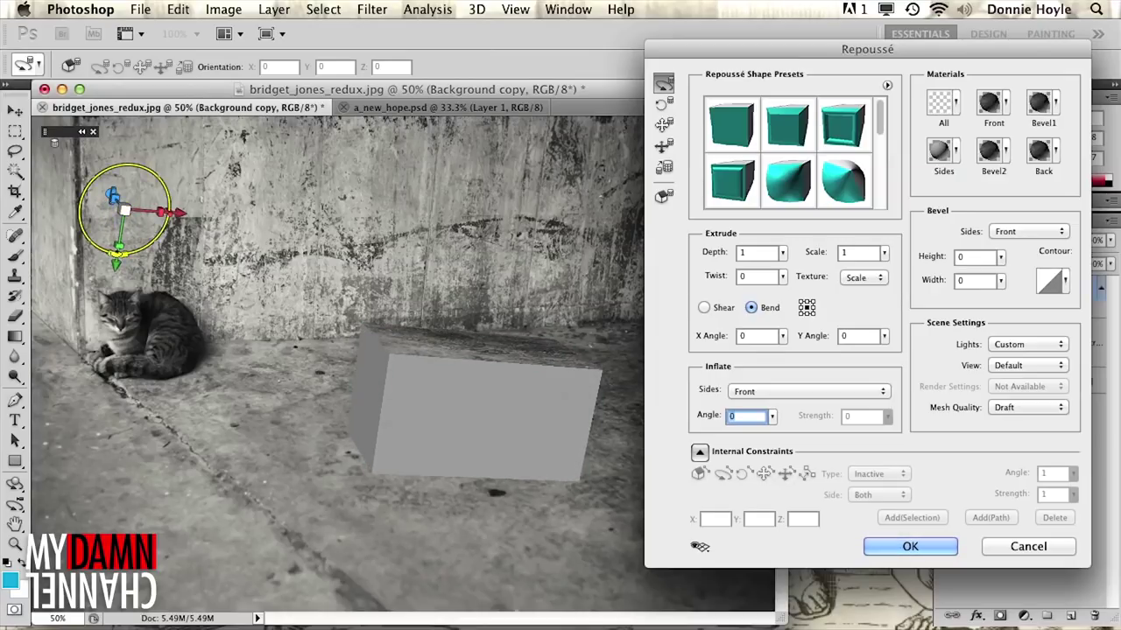
left_click_drag(119, 256, 123, 256)
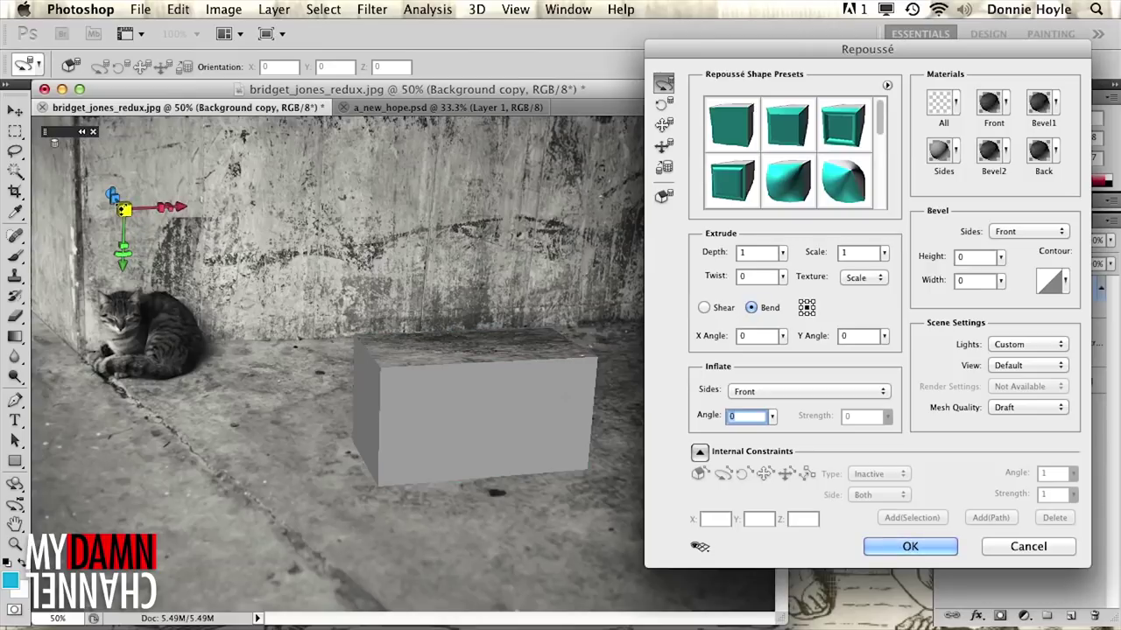
left_click_drag(114, 212, 106, 218)
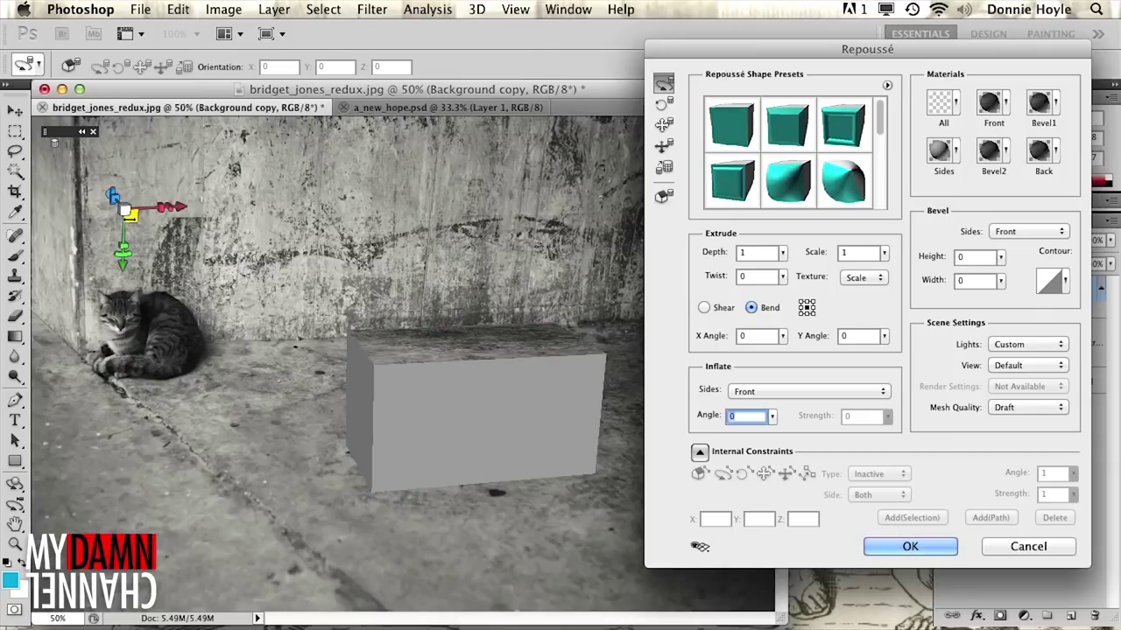
left_click_drag(128, 215, 101, 157)
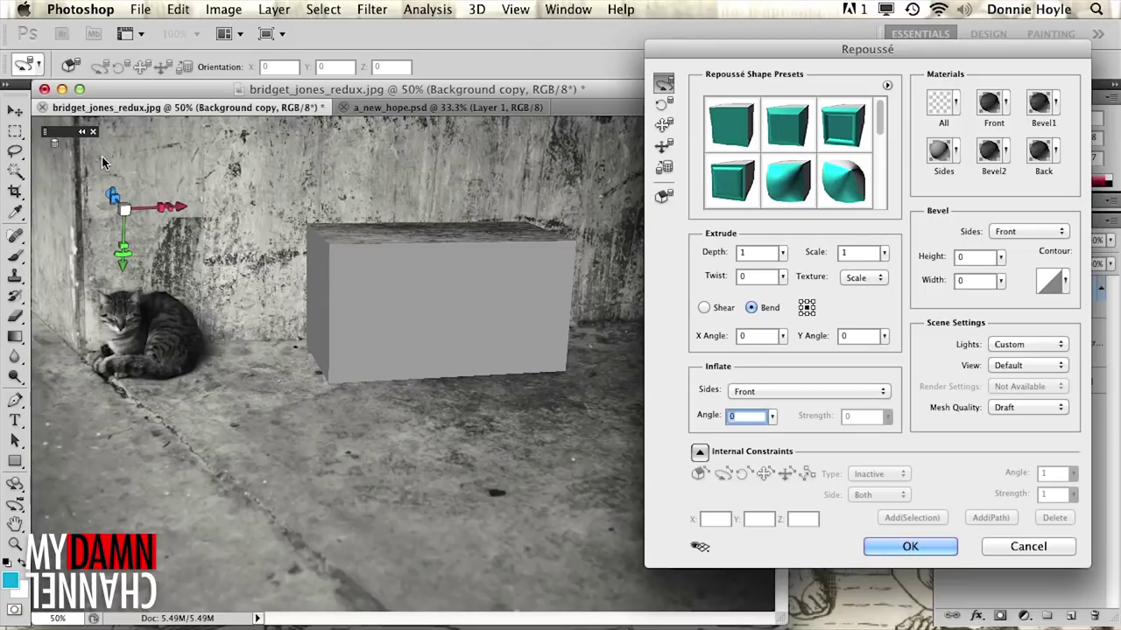
- Try the bevelled, sheared, pillow and tall shape presets, settling on the short wide box
left_click(834, 138)
left_click(790, 178)
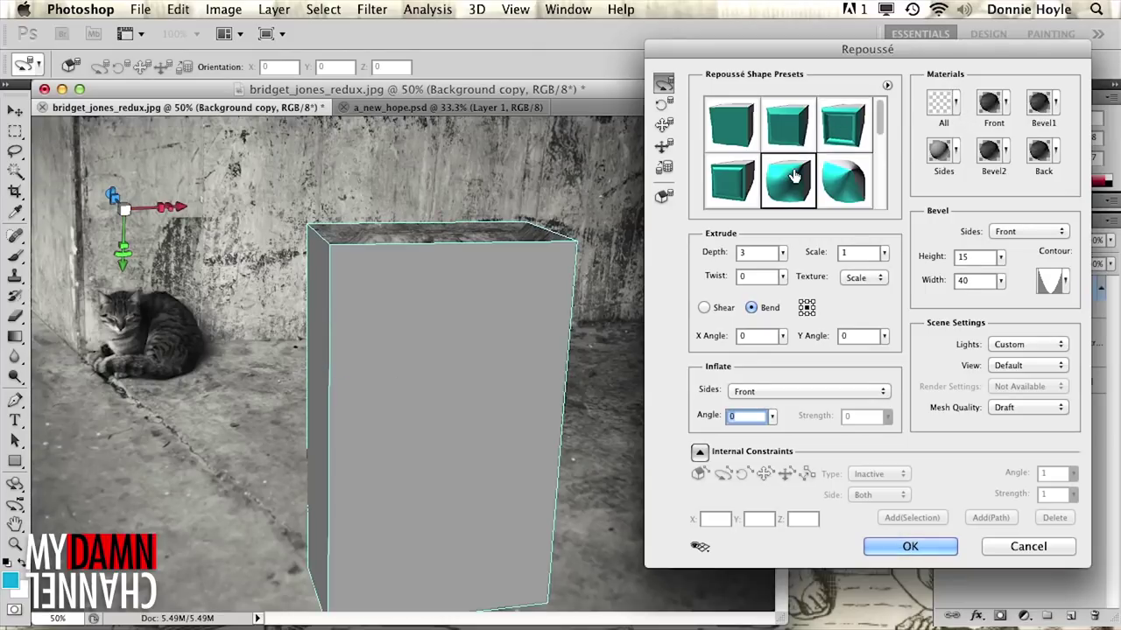
left_click(840, 183)
left_click(755, 182)
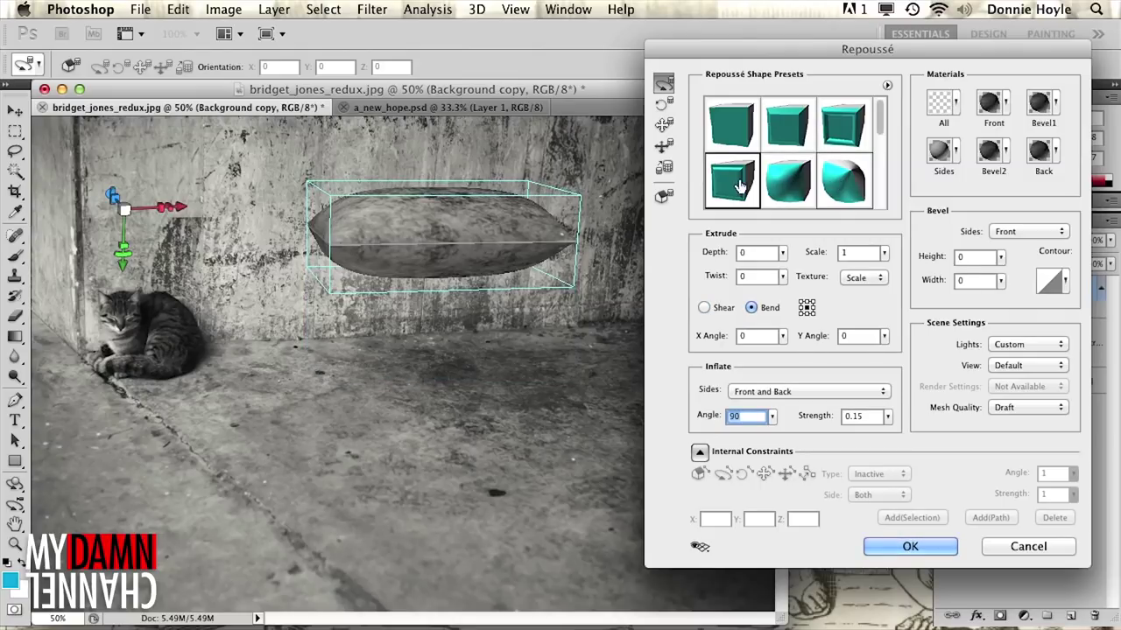
left_click(742, 131)
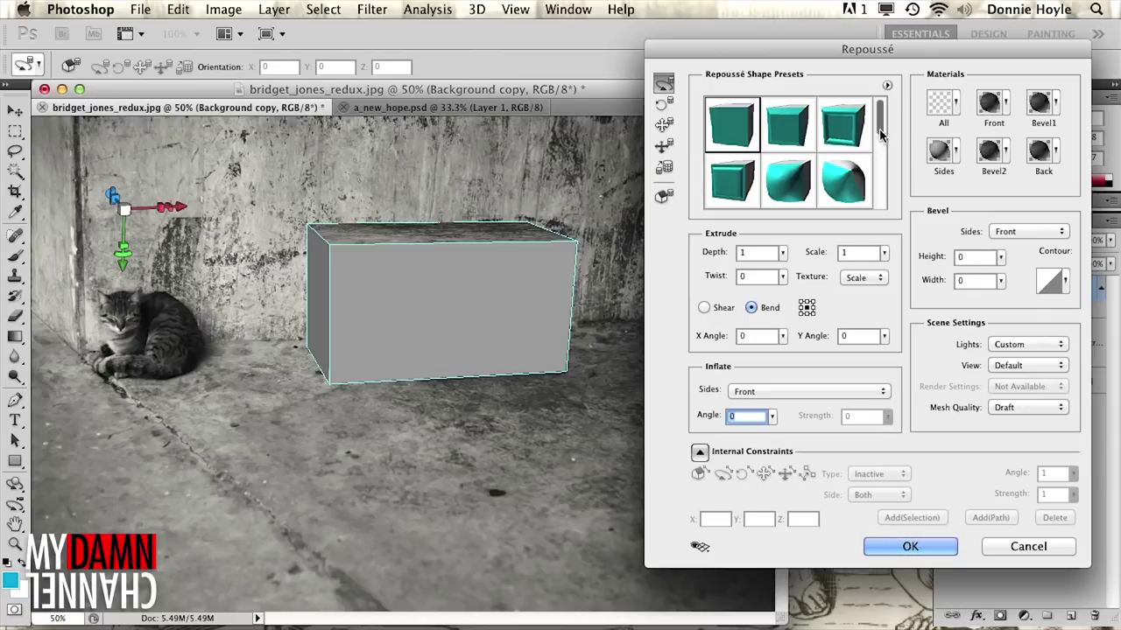
- Apply the dark stone material to all sides of the box and commit the 3D layer
left_click(958, 101)
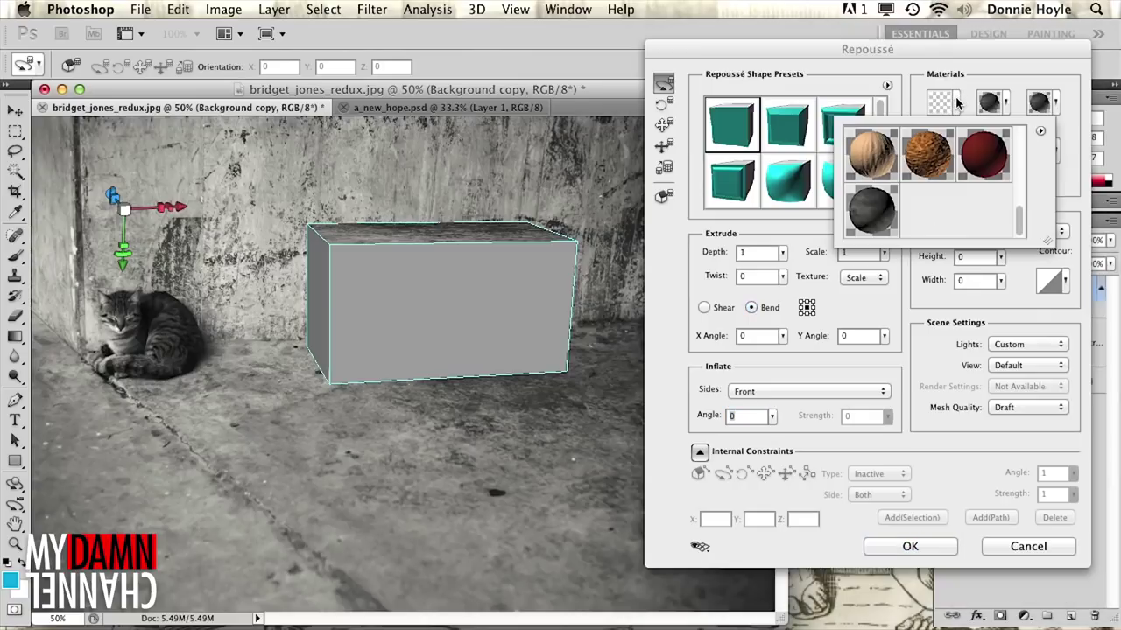
left_click(876, 209)
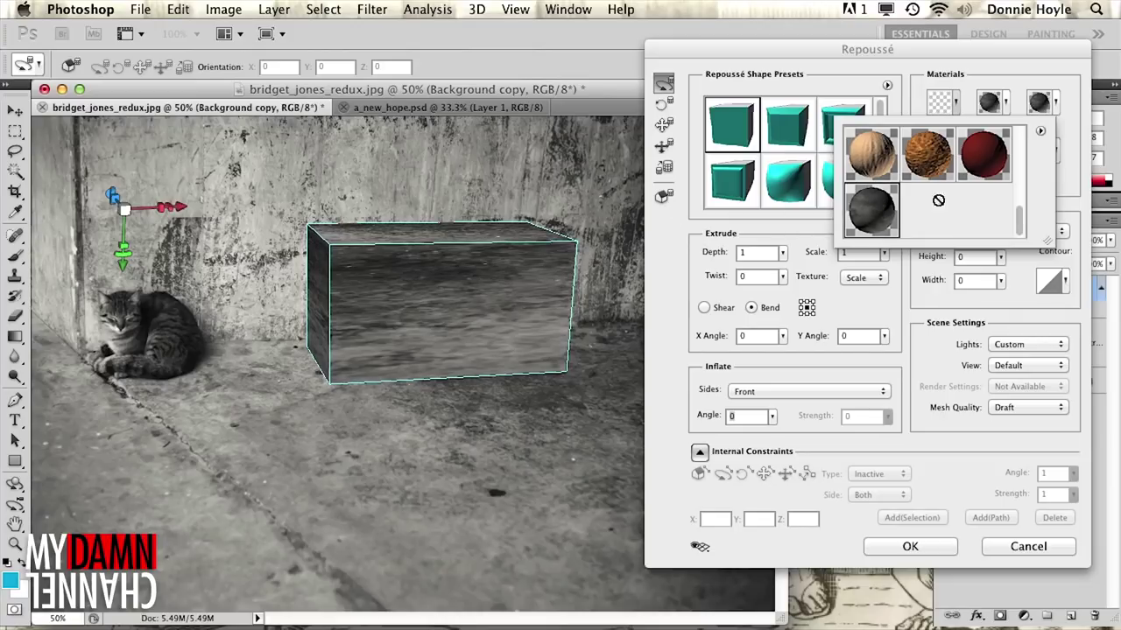
left_click(921, 83)
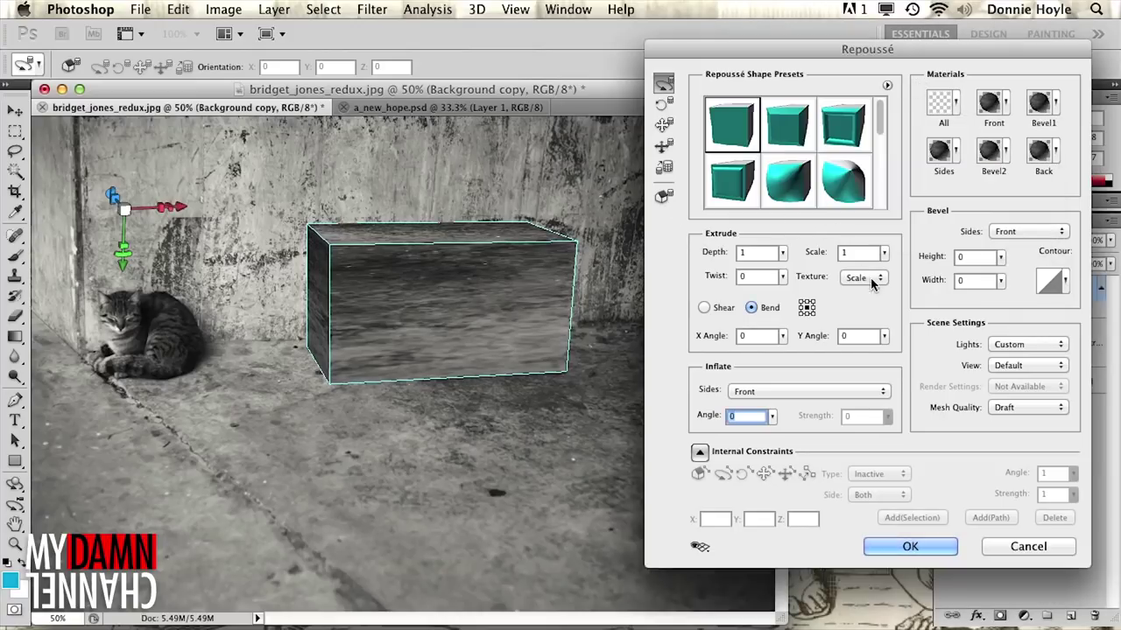
left_click(911, 546)
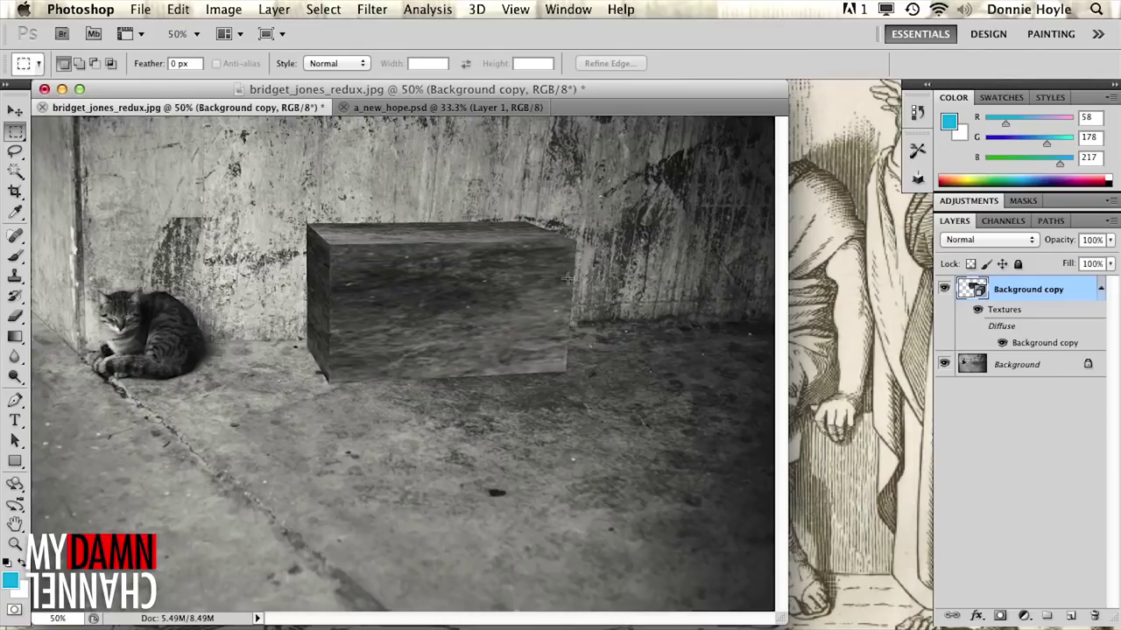
- Copy the whole ring from a_new_hope.psd, close it, and paste the ring into the cat photo
left_click(479, 106)
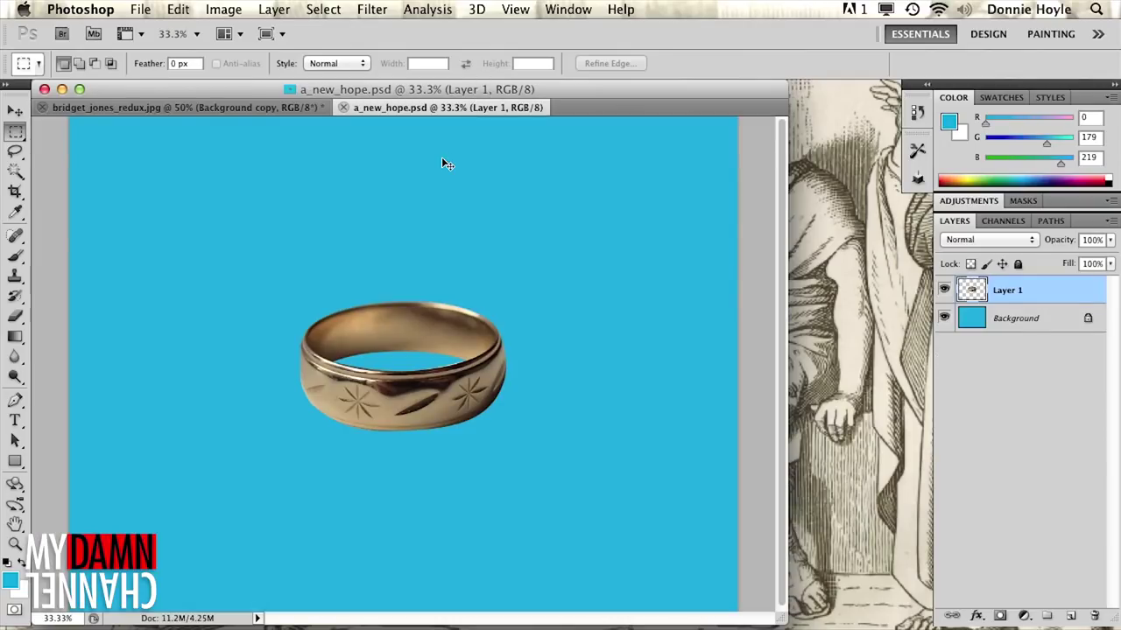
key("super+a")
key("super+c")
key("super+w")
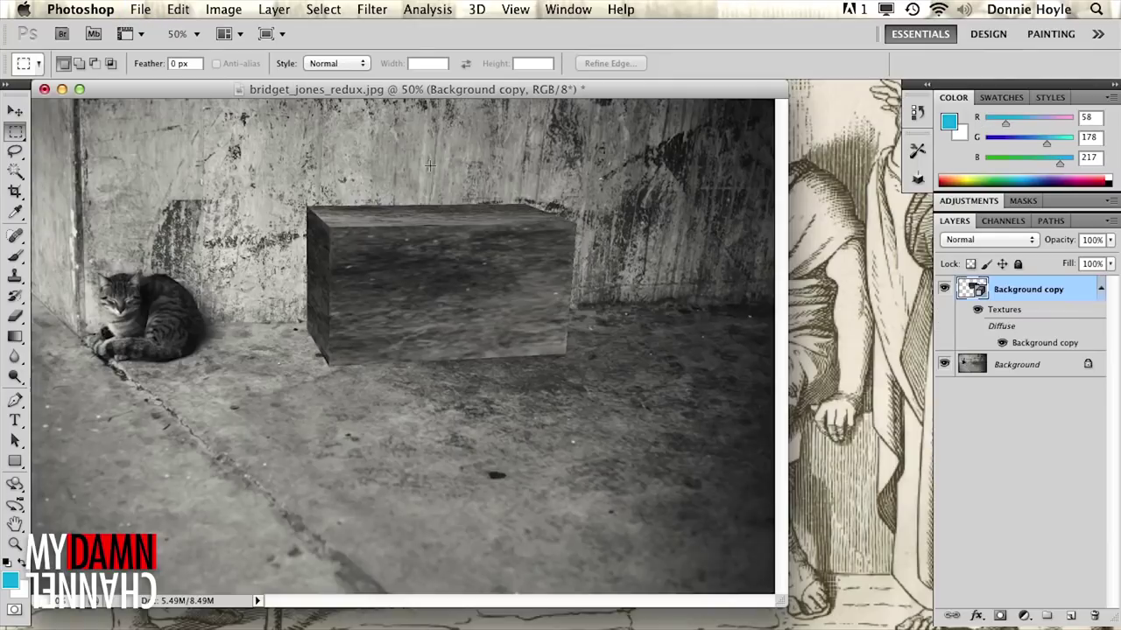
key("super+v")
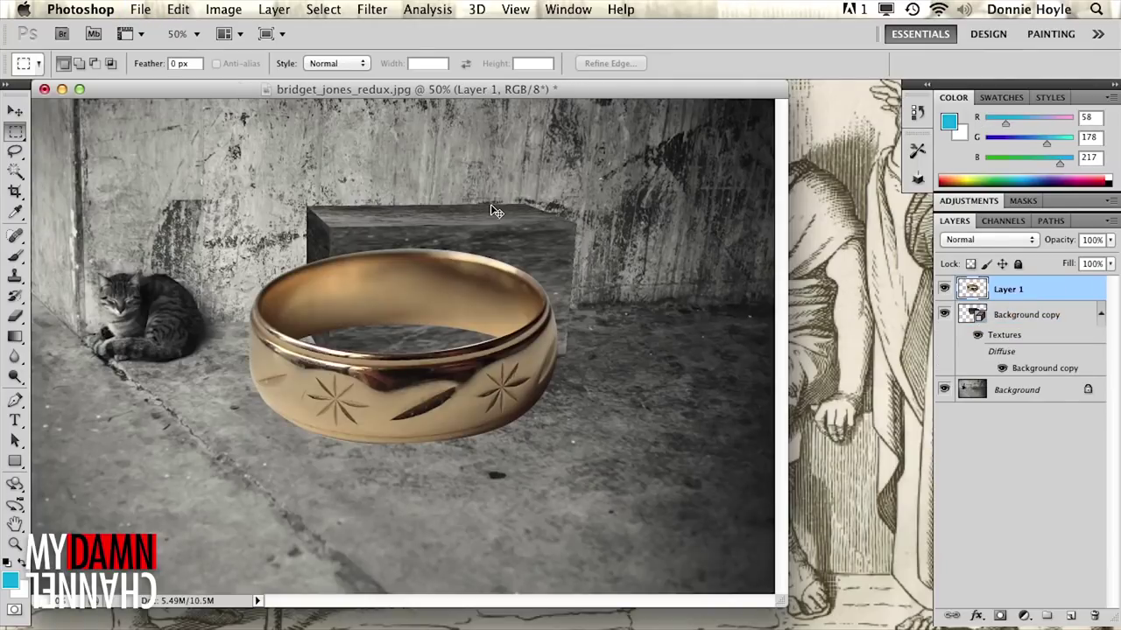
- Shrink the ring to 22.51% and place it on top of the stone box
key("super+t")
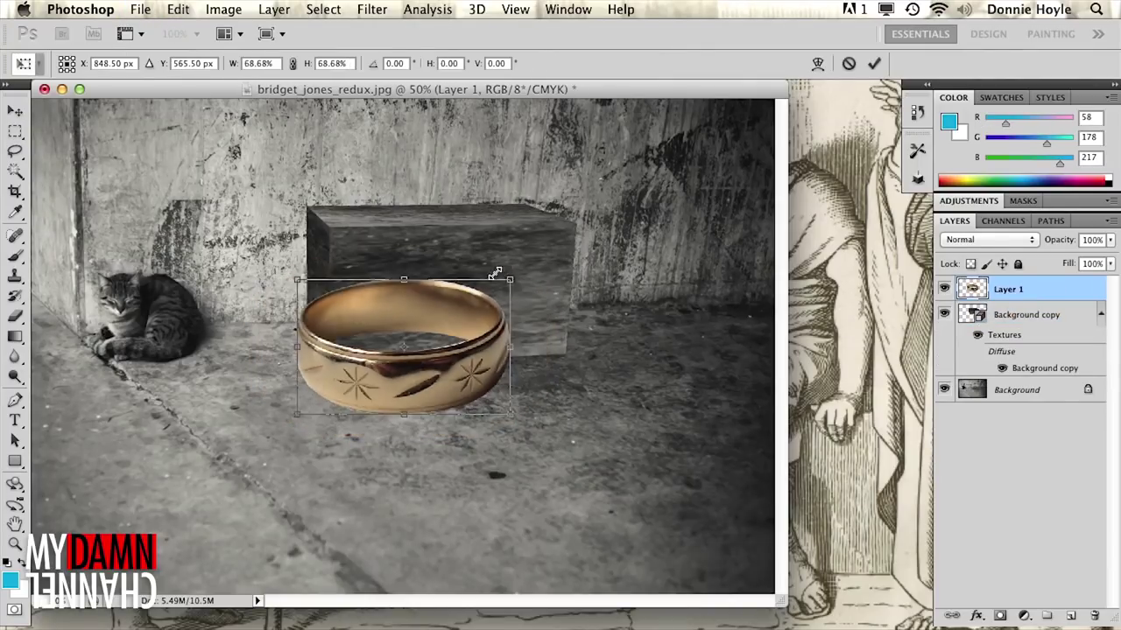
left_click_drag(495, 274, 459, 312)
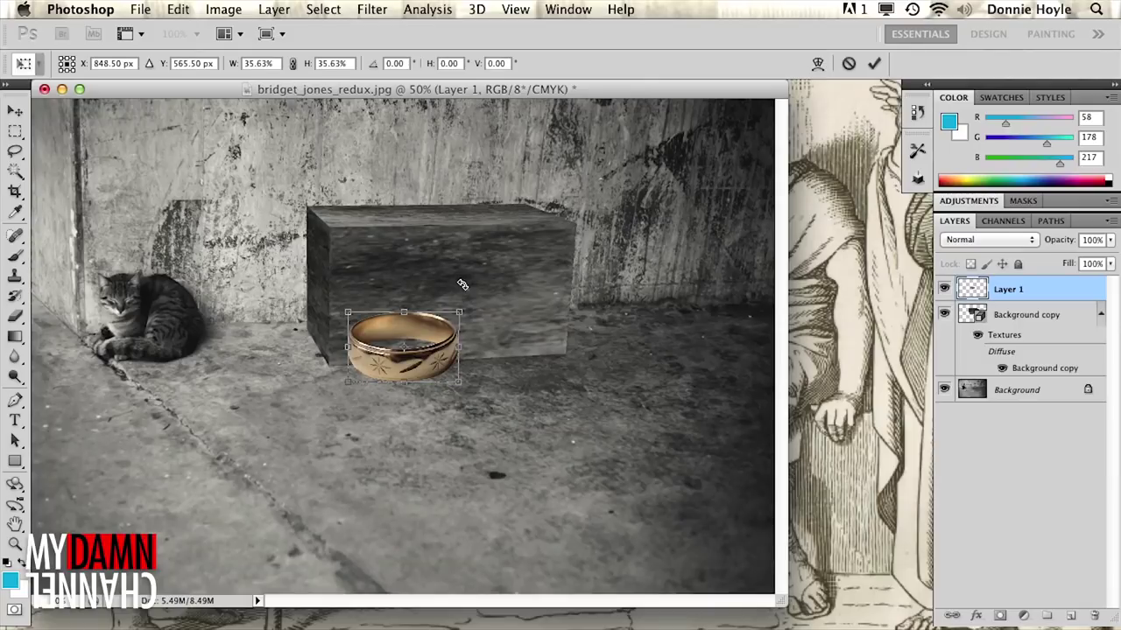
left_click_drag(435, 361, 457, 184)
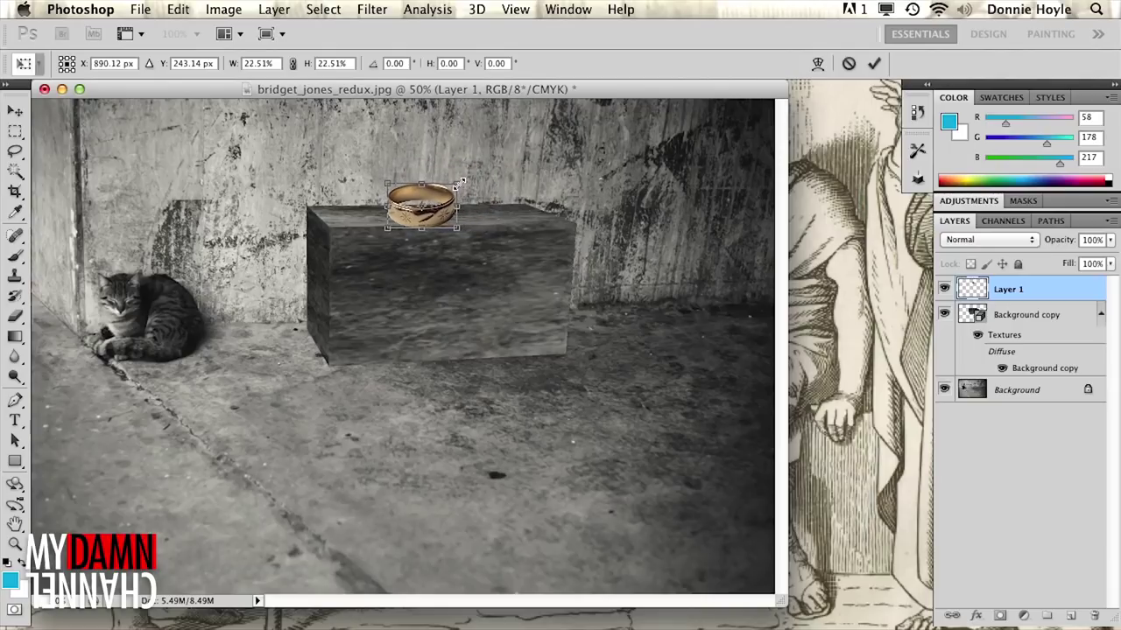
key("Return")
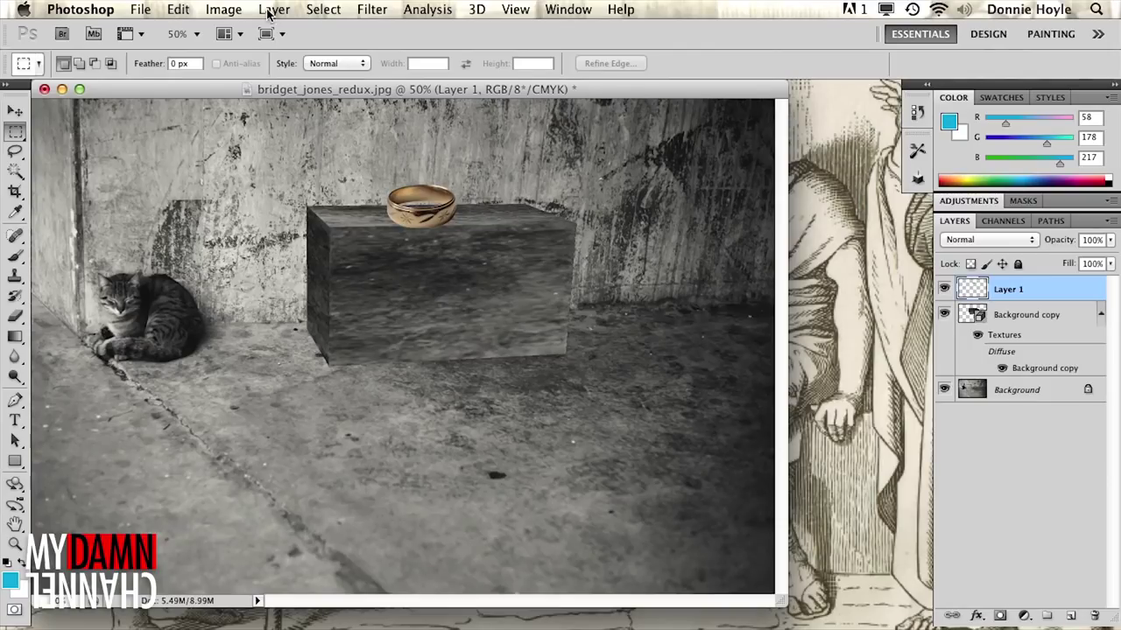
left_click(155, 8)
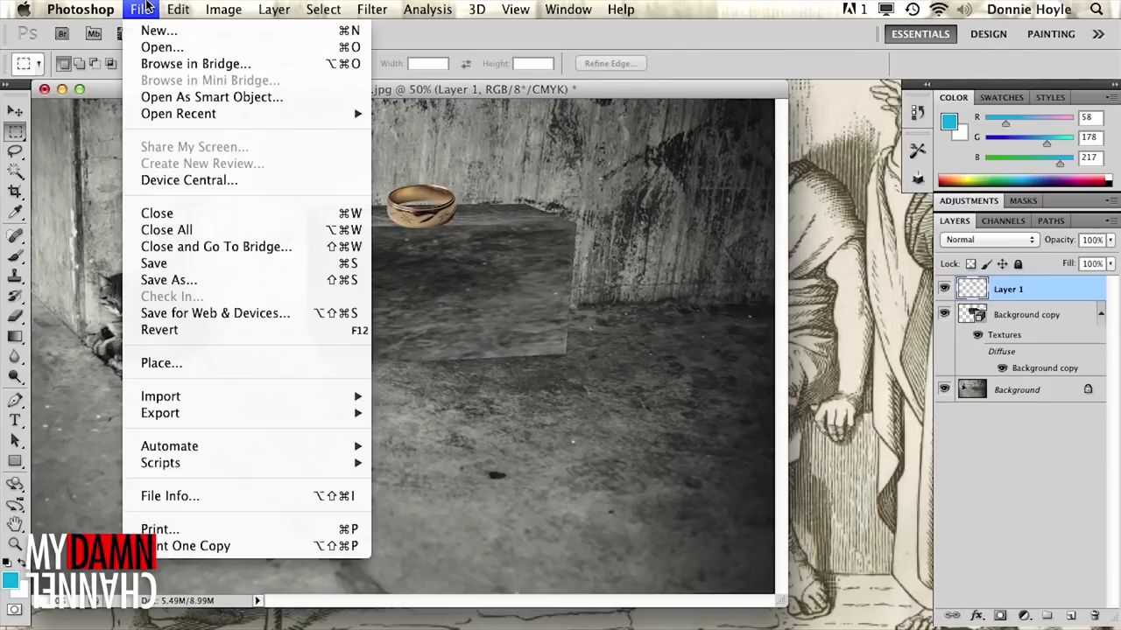
- Save the image as the_gauntlet.jpg in JPEG format at maximum quality
left_click(180, 280)
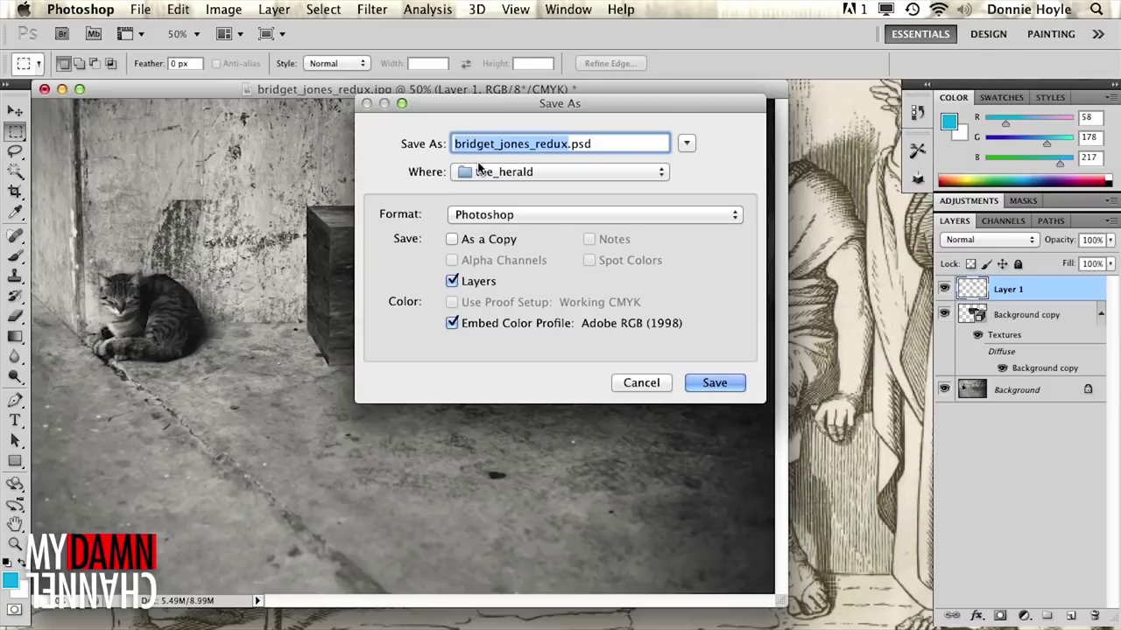
type("the_g")
type("auntlet")
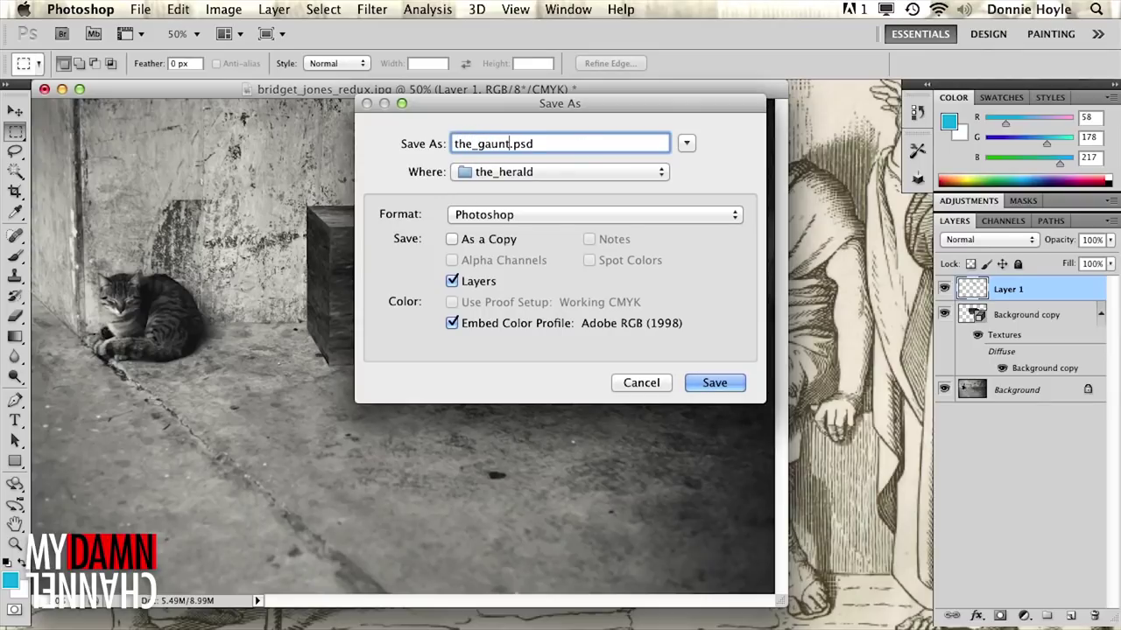
left_click(496, 217)
left_click(473, 325)
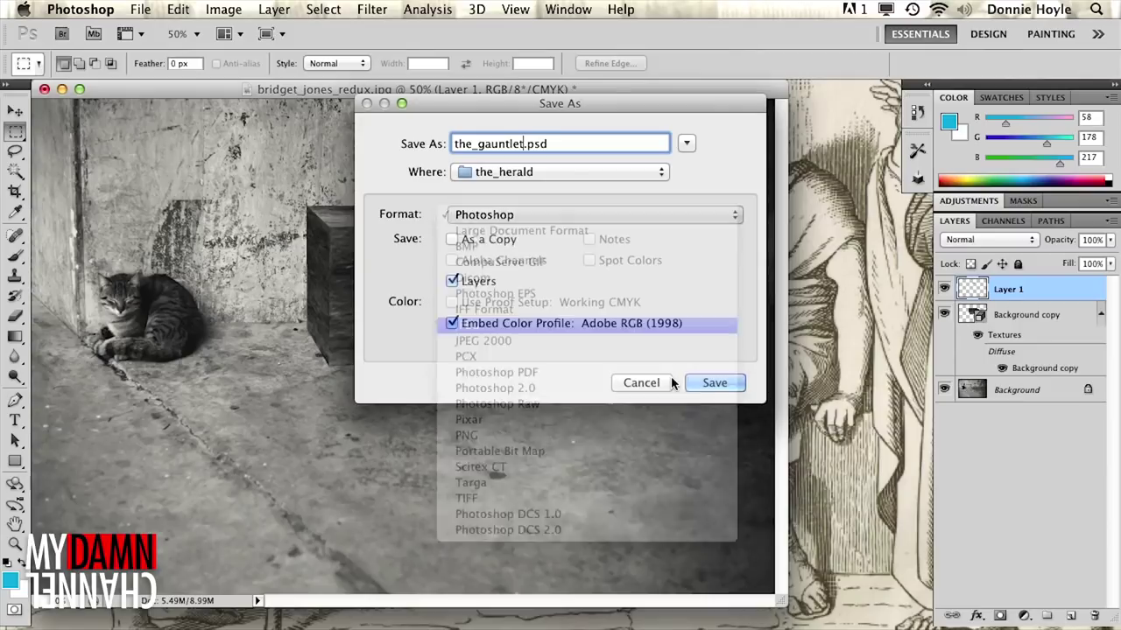
left_click(711, 383)
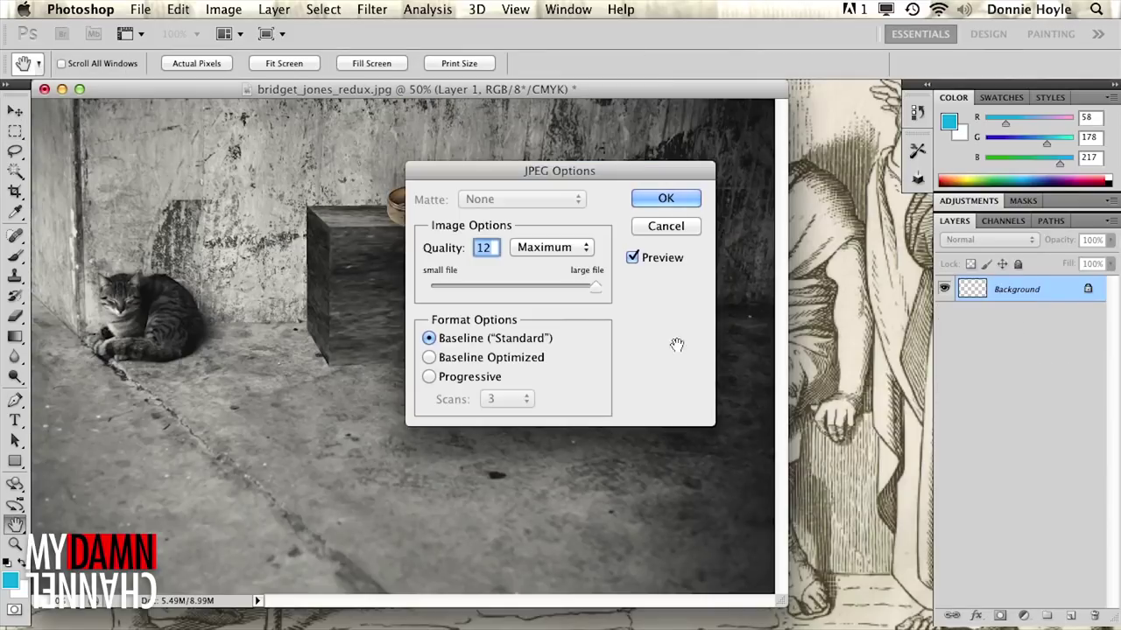
left_click(665, 198)
key("super+Tab")
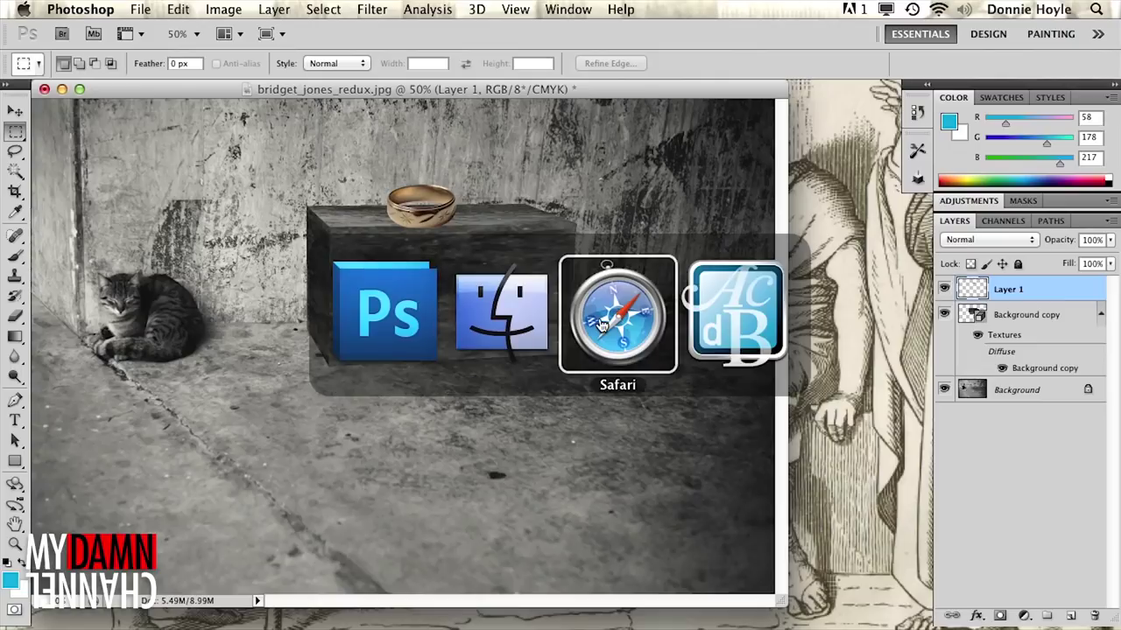
- Tweet "I'm coming for you, repousse." at another user with the_gauntlet.jpg attached
left_click(604, 326)
left_click(350, 91)
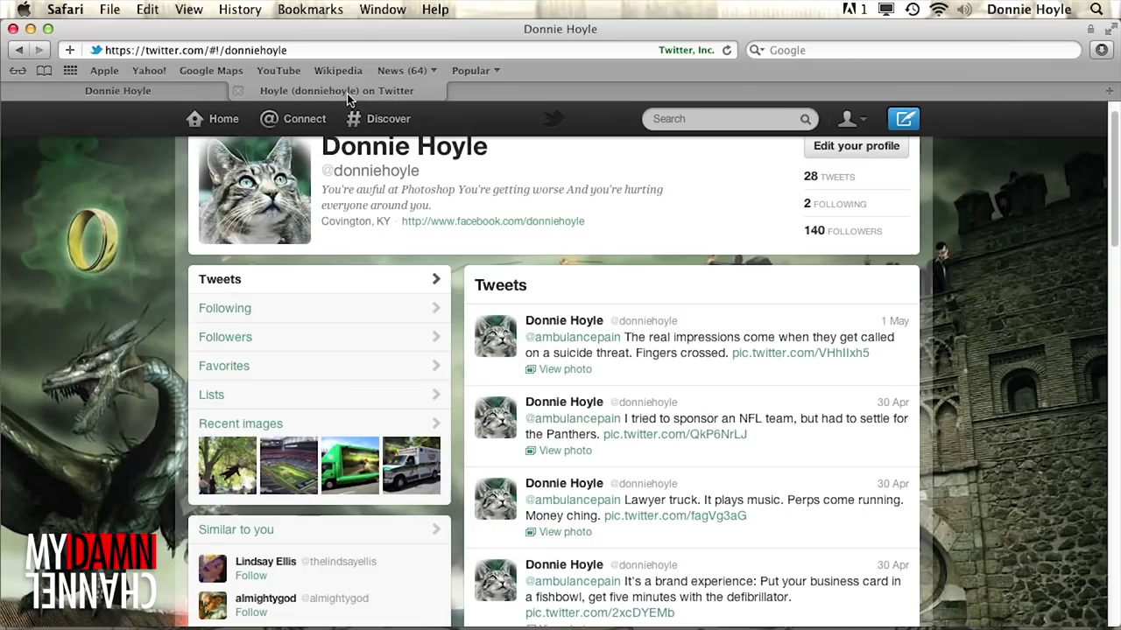
left_click(902, 128)
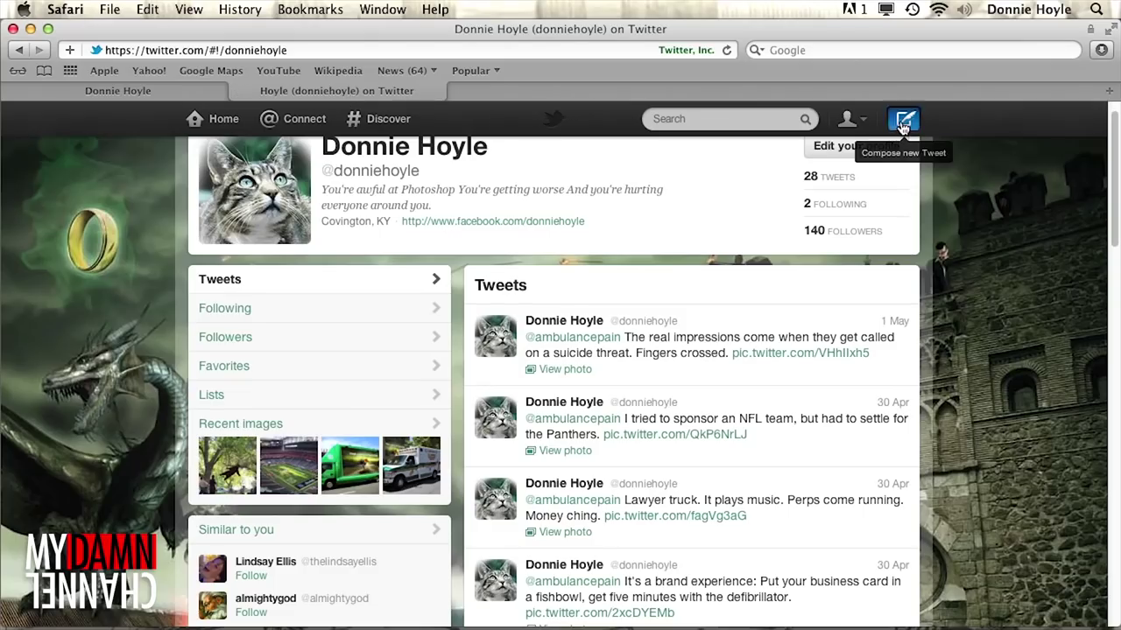
left_click(383, 314)
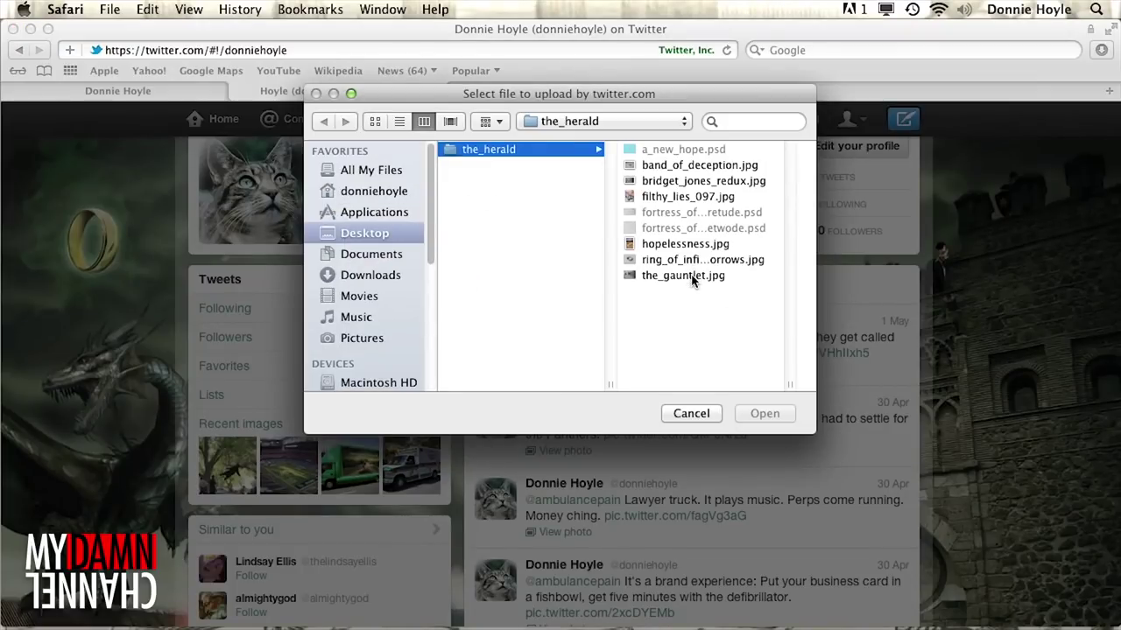
double_click(691, 275)
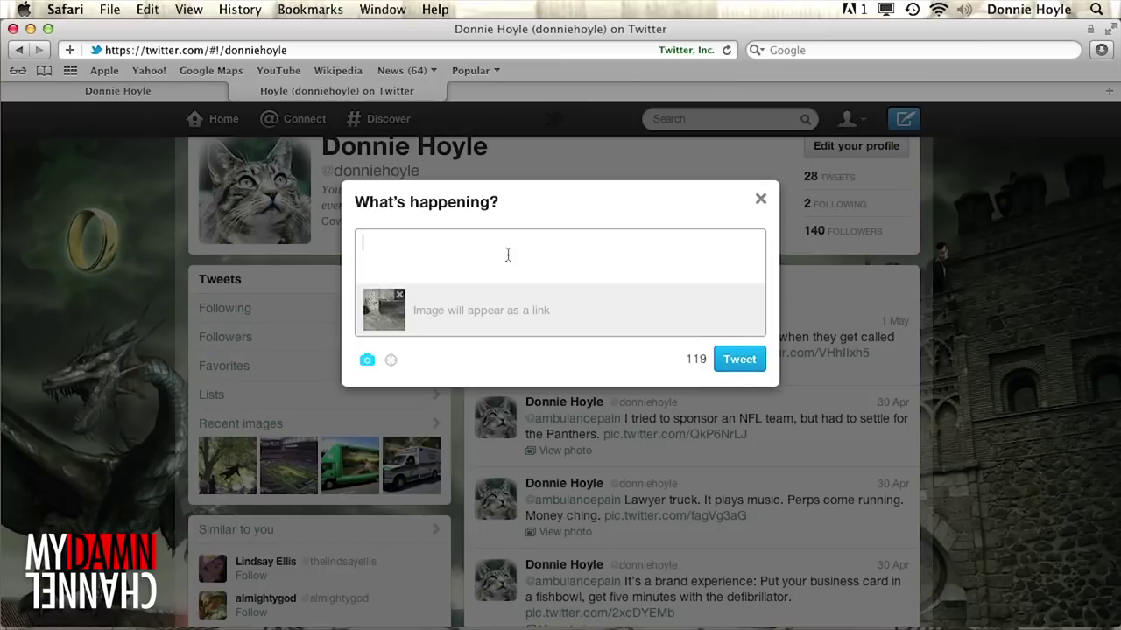
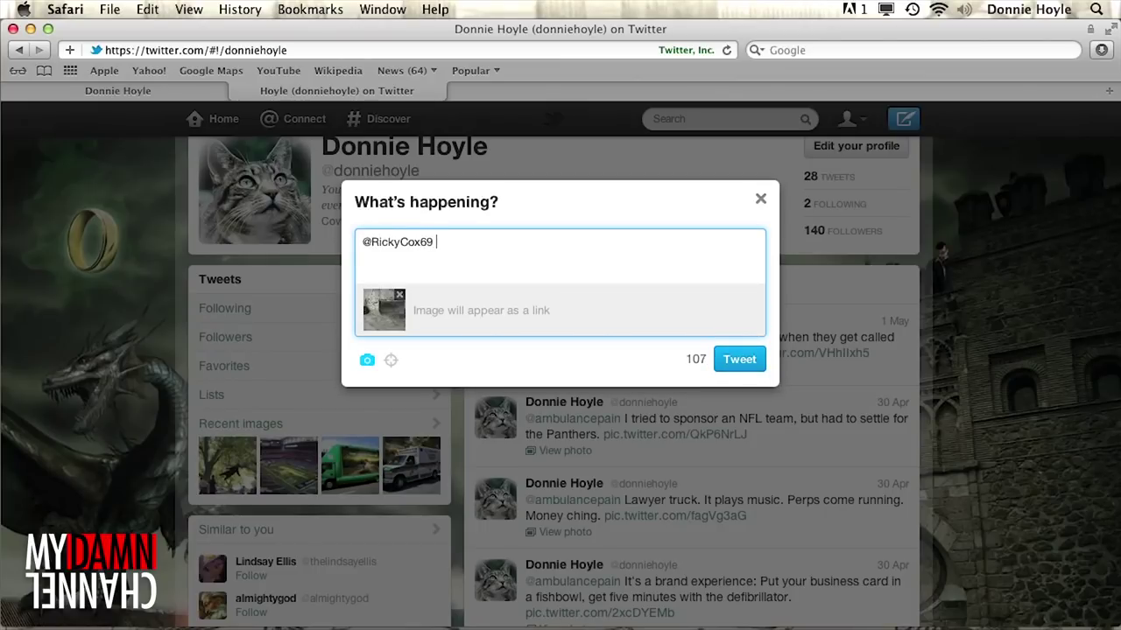
type(" I'm coming for you")
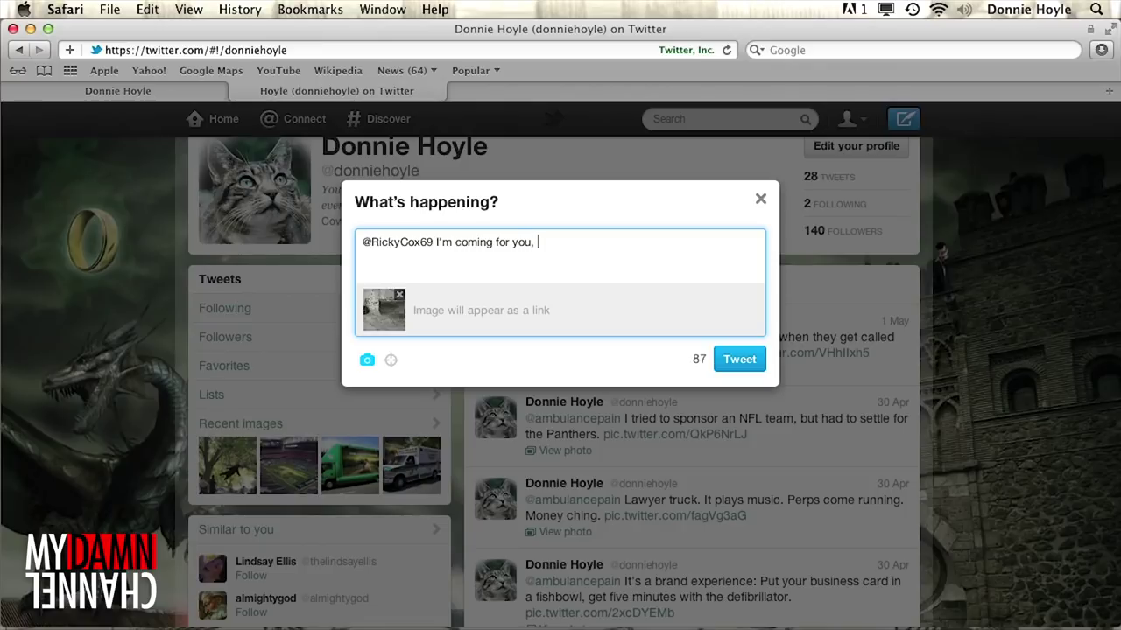
type(", repousse.")
left_click(731, 362)
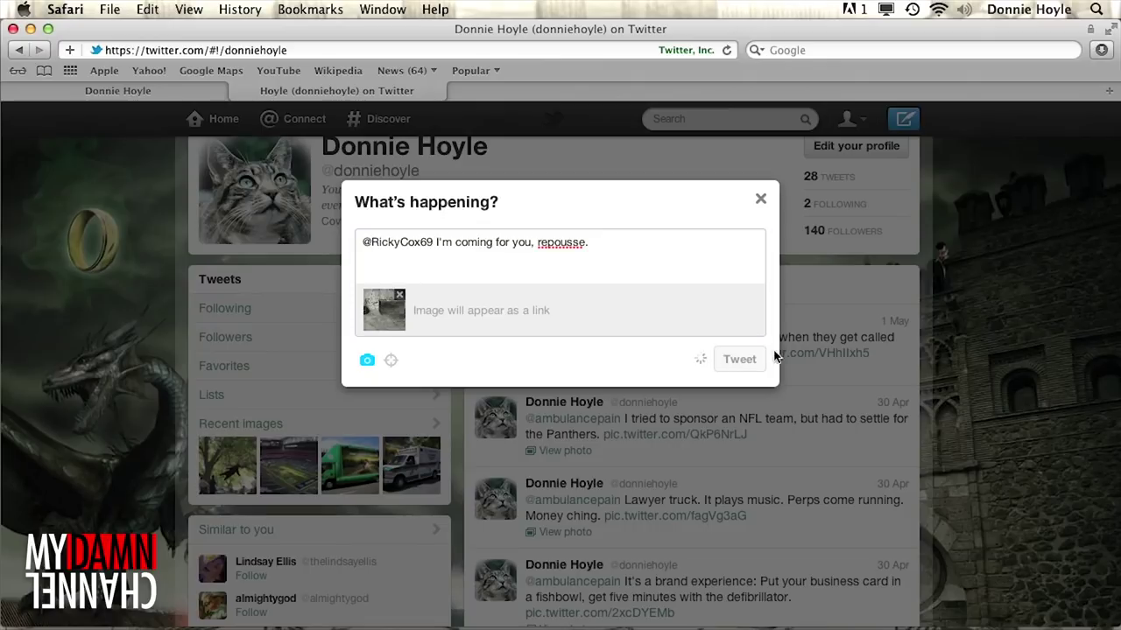